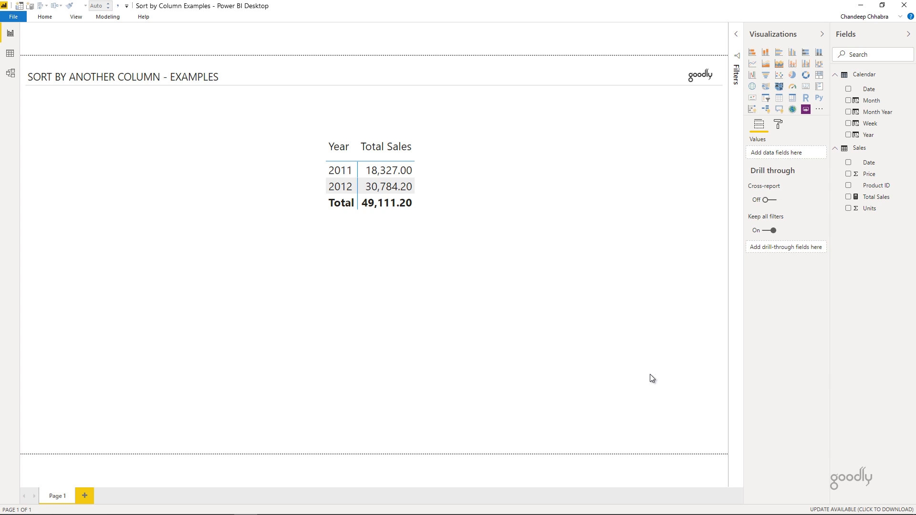
- Add the Calendar table's Month field below Year in the matrix rows and expand the hierarchy down one level
click(10, 73)
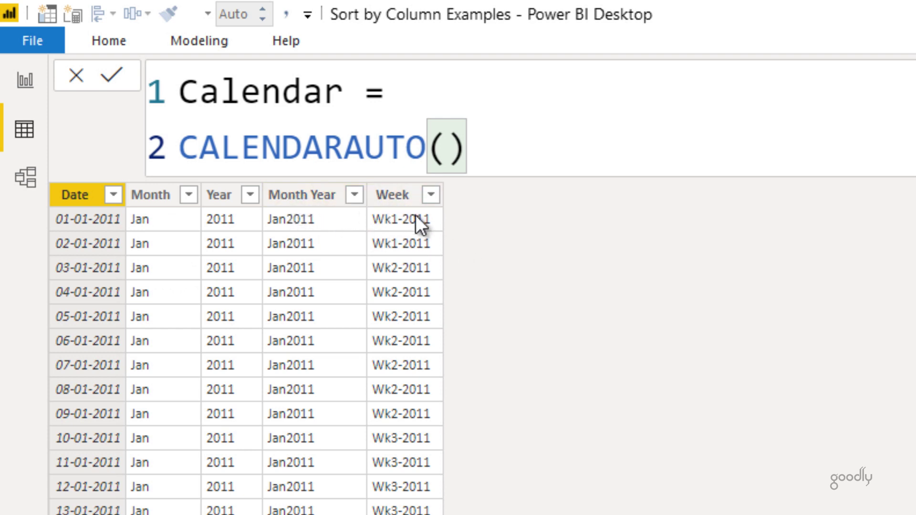
click(15, 86)
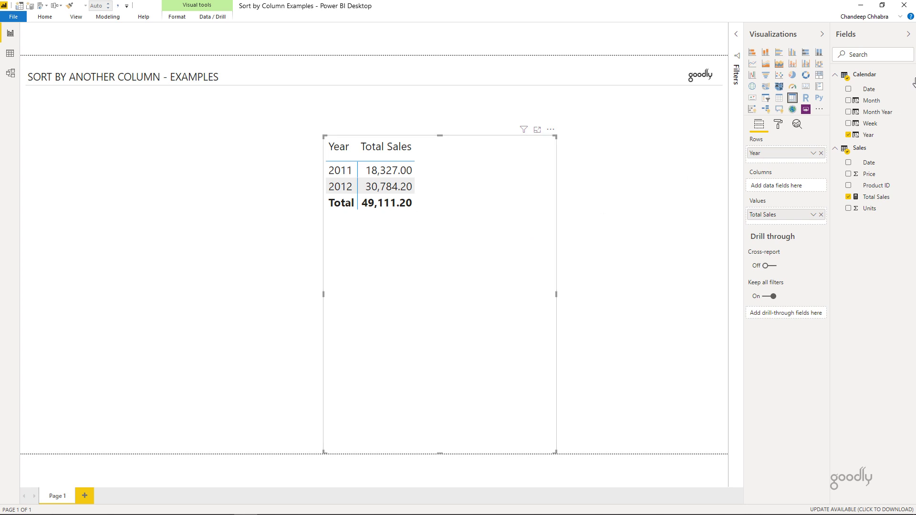
drag(877, 107, 814, 159)
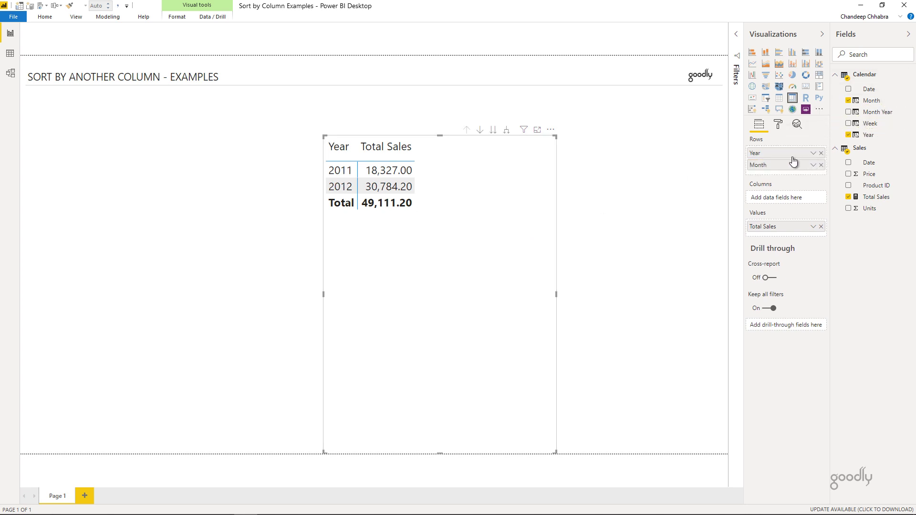
click(507, 130)
click(391, 99)
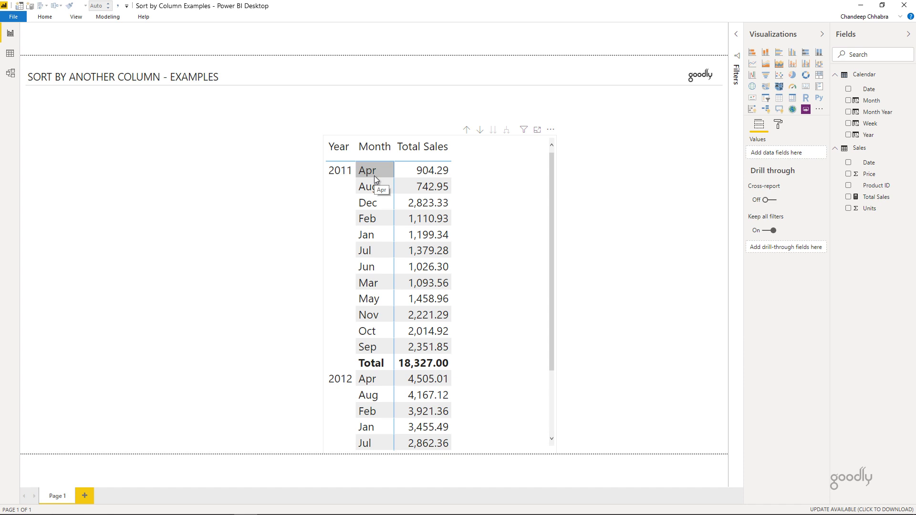
- Start a new calculated column in the Calendar table and name it Month Sort
click(9, 55)
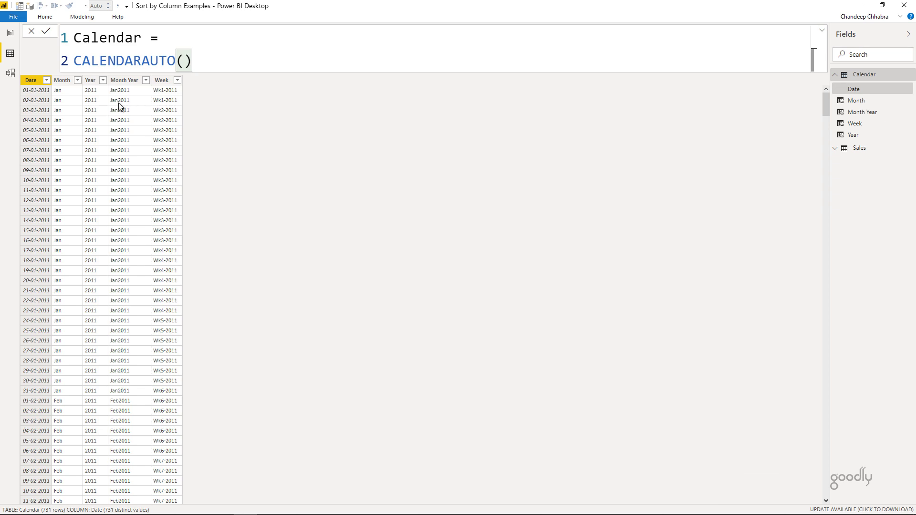
right_click(118, 126)
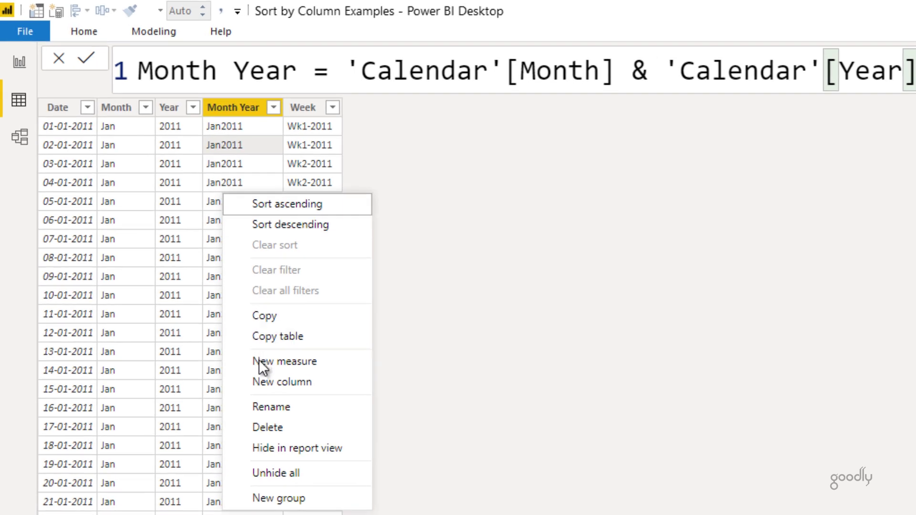
click(274, 383)
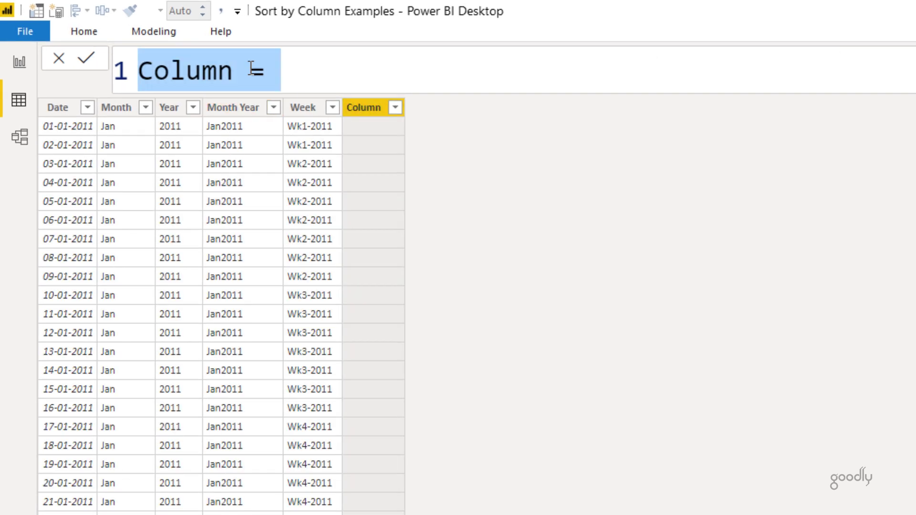
key(ctrl+shift+Right)
text(More)
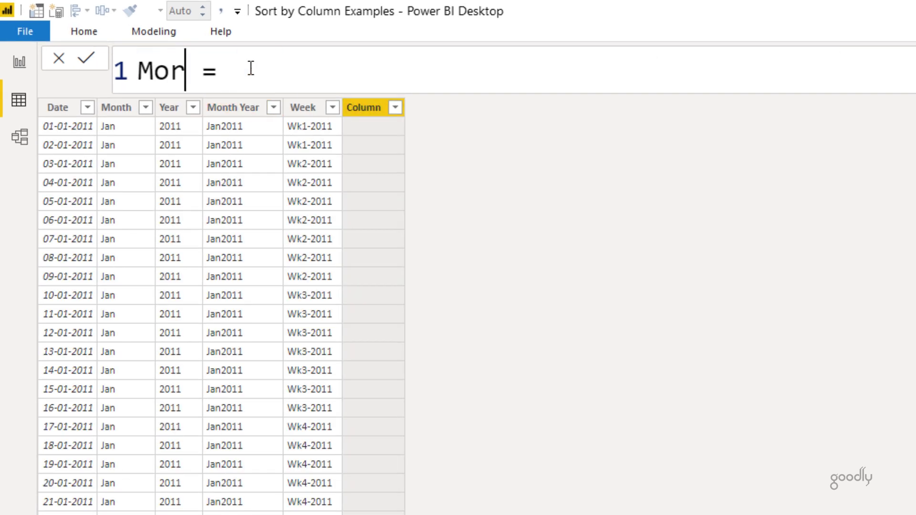
key(BackSpace)
key(BackSpace)
text(nth Sort)
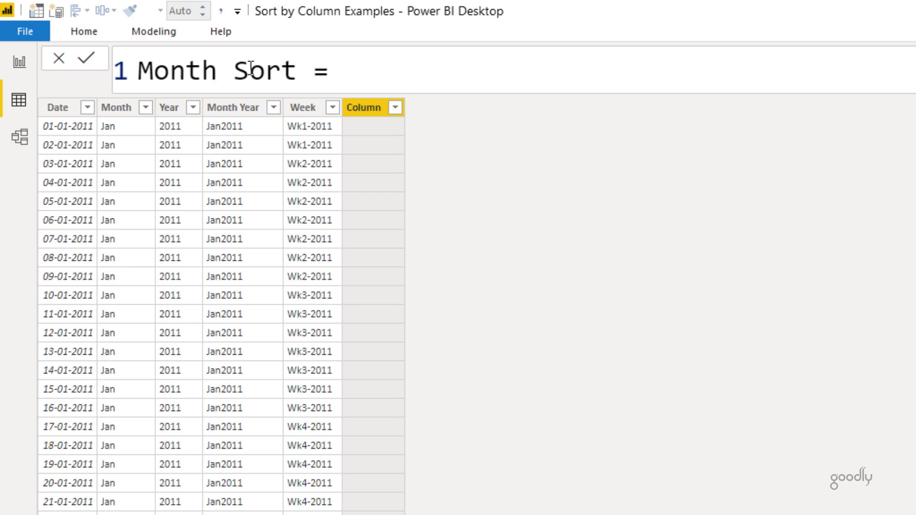
- Define the Month Sort column as MONTH('Calendar'[Date])
key(End)
text(mon)
key(Tab)
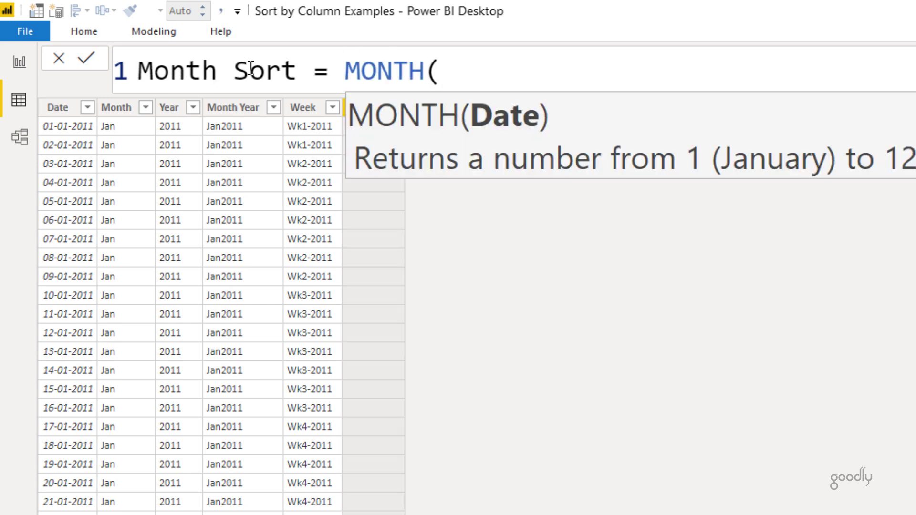
text(cal)
key(Down)
key(Down)
key(Down)
key(Down)
key(Tab)
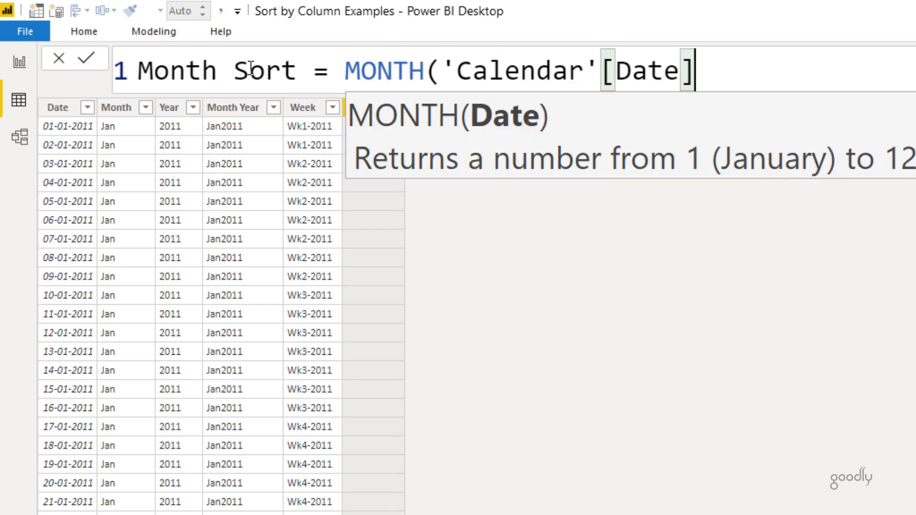
text())
key(Return)
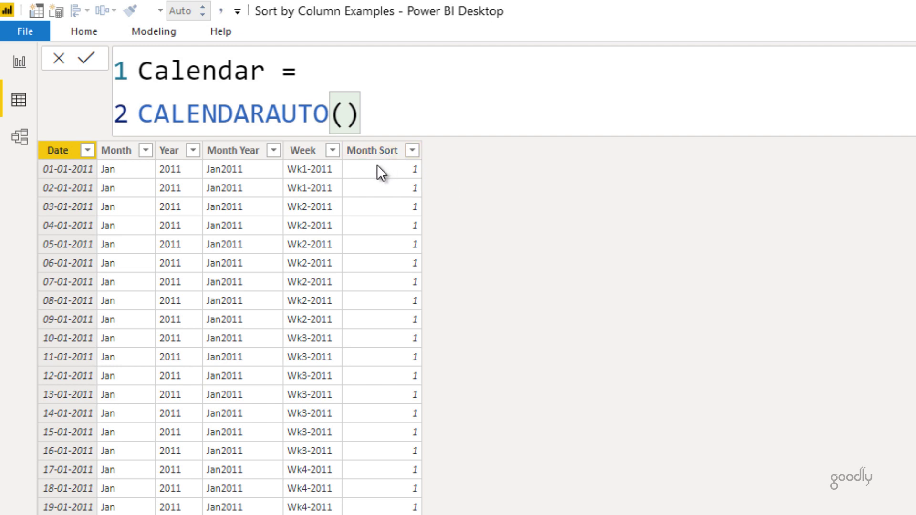
- Sort the Calendar table's Month column by Month Sort and check the month order in the report matrix
click(128, 150)
click(153, 29)
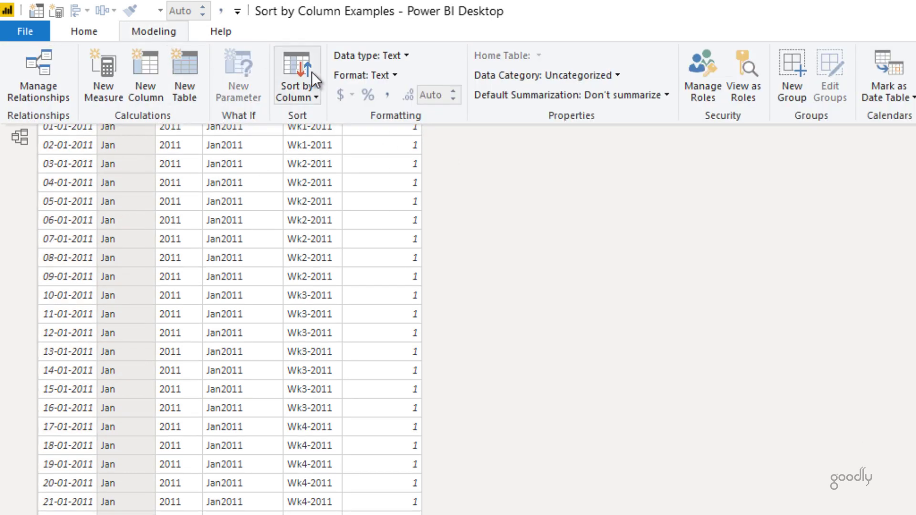
click(313, 89)
click(330, 225)
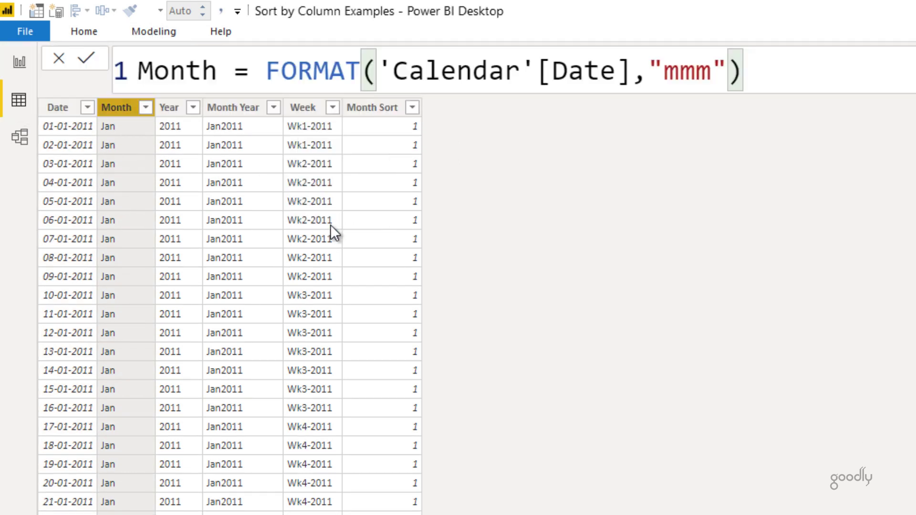
click(24, 73)
click(739, 277)
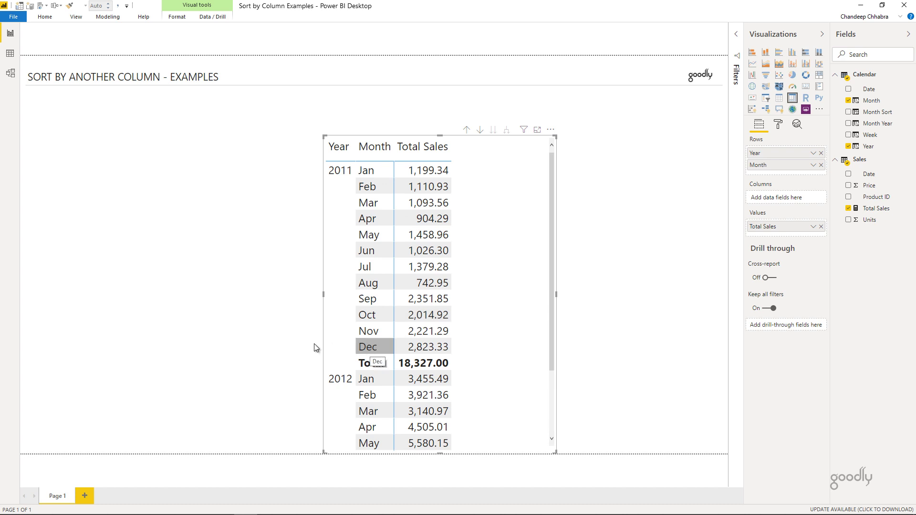
click(277, 342)
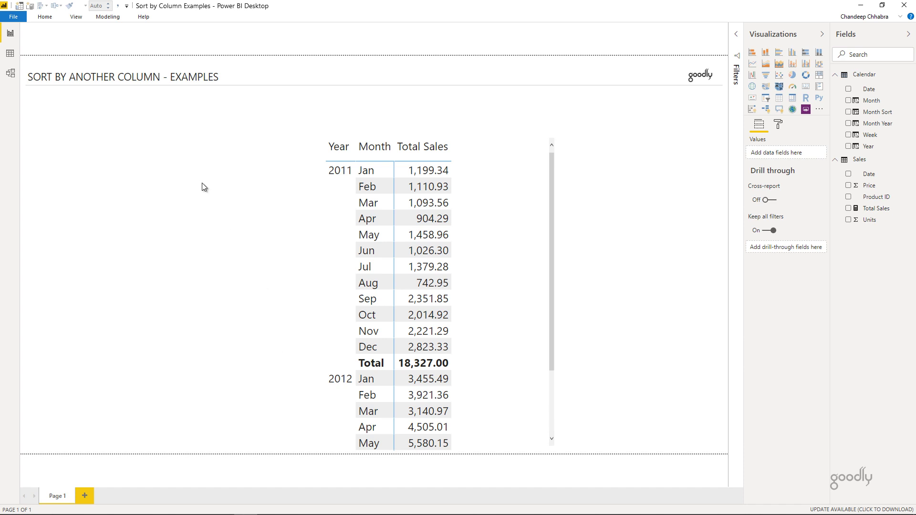
- Start another calculated column in the Calendar table, named Fiscal Month Sort, with its formula on a second line
click(10, 53)
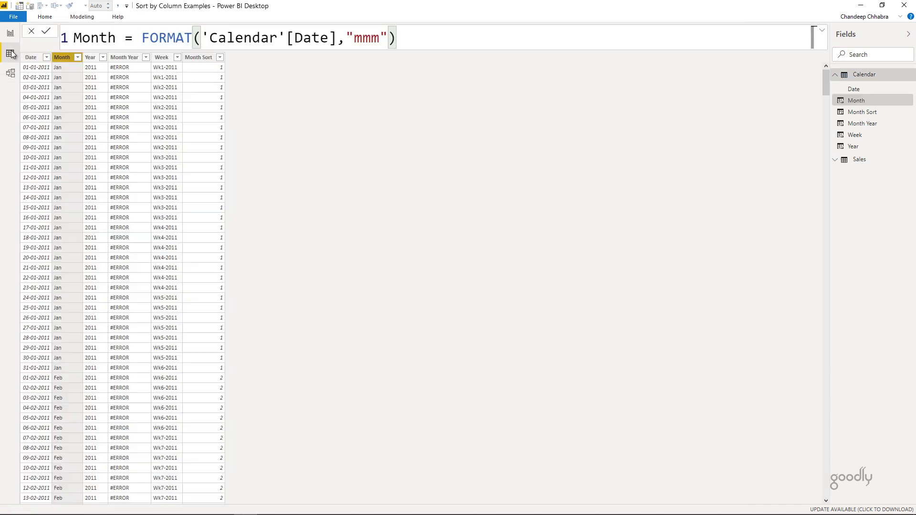
right_click(192, 95)
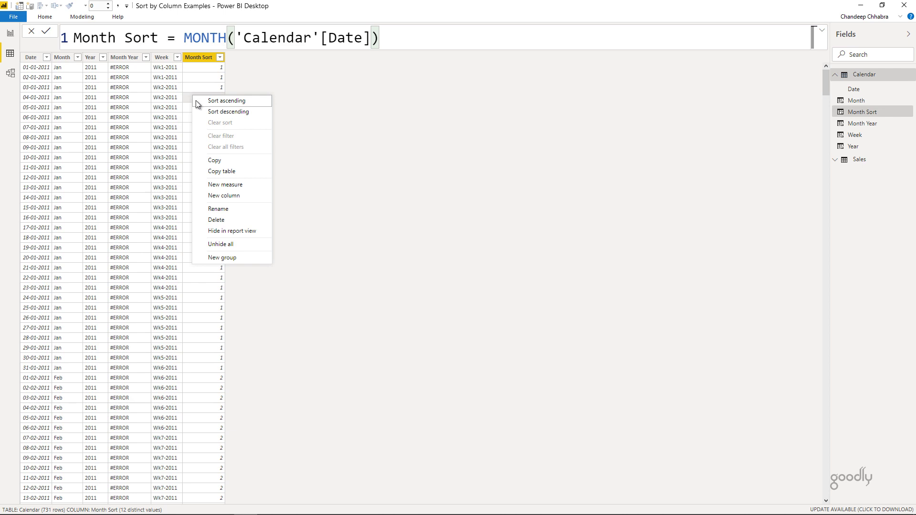
click(220, 198)
click(124, 42)
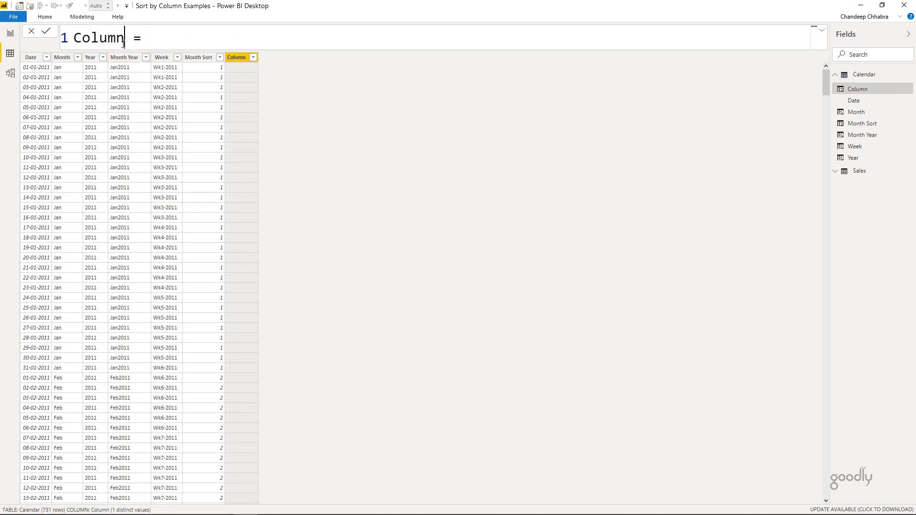
double_click(124, 42)
text(Fiscal Month Sort)
key(End)
key(shift+Return)
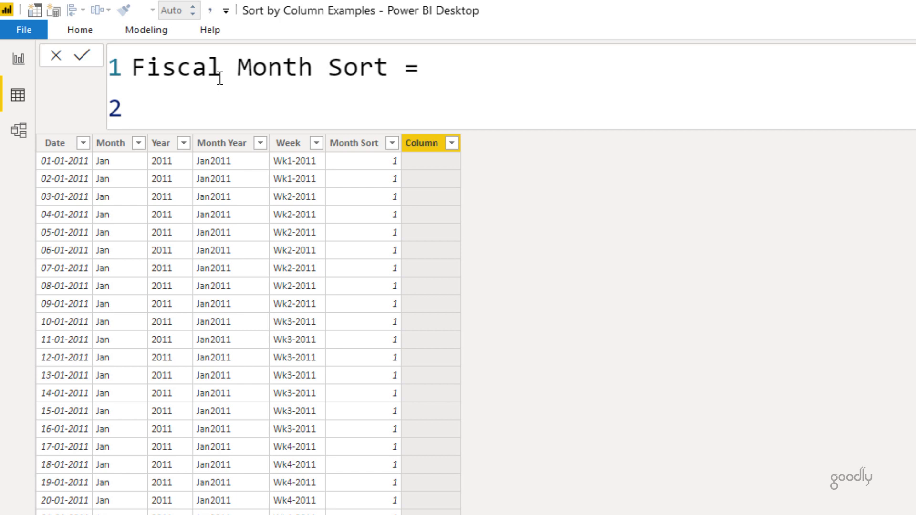
- Define the Fiscal Month Sort column as EDATE('Calendar'[Date],-3)
text(ed)
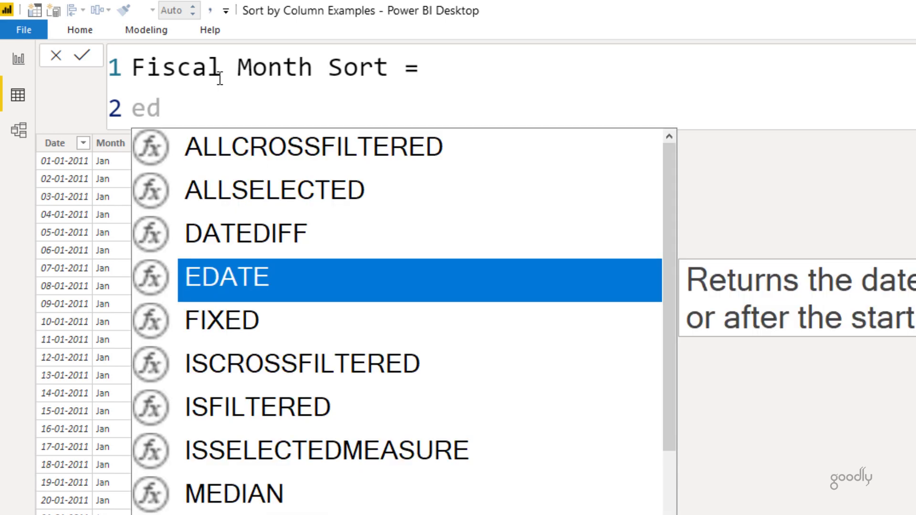
key(Tab)
text(cal)
key(Down)
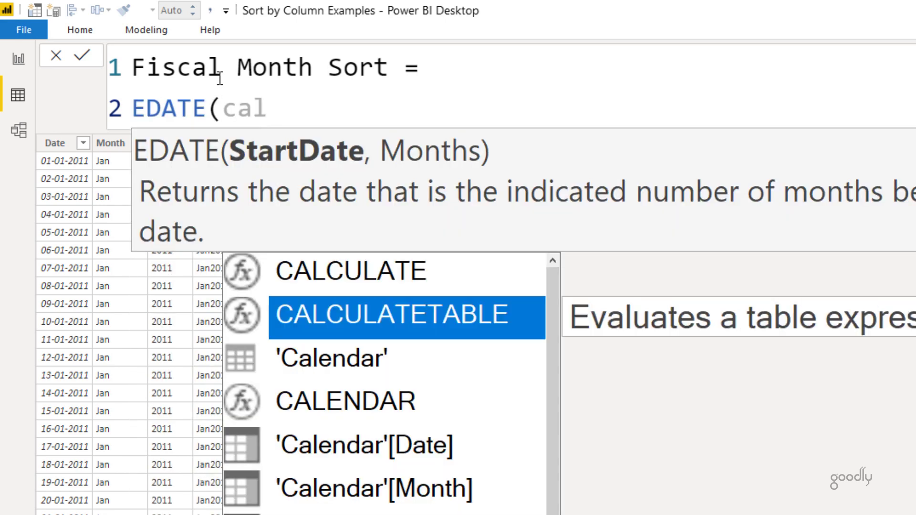
key(Down)
key(Down)
key(Down)
key(Tab)
text(,-3)
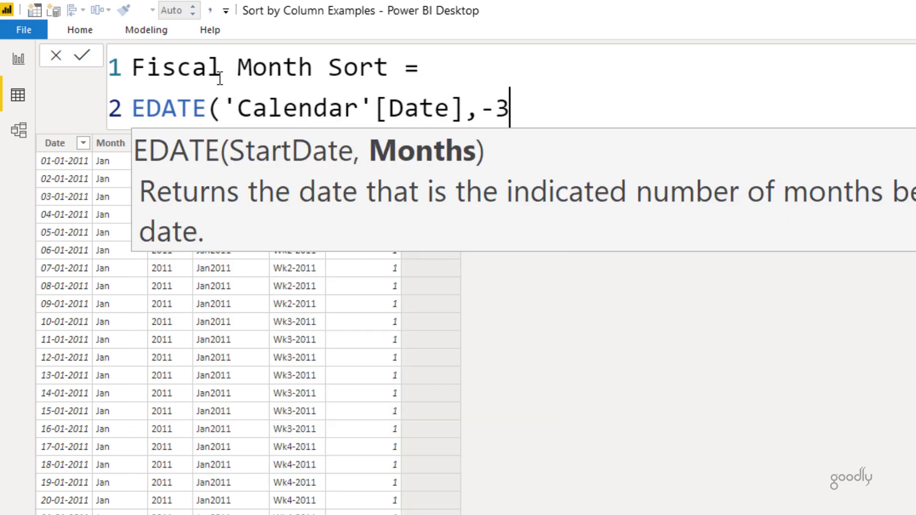
text())
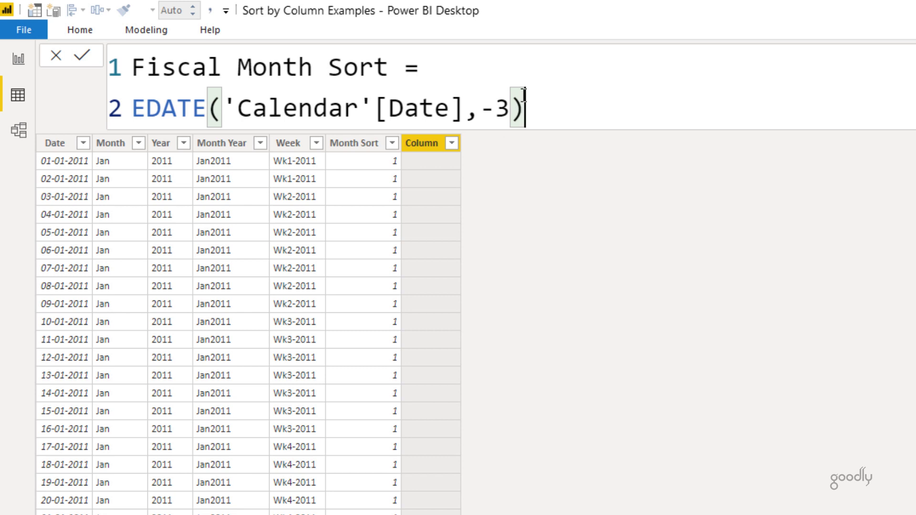
key(Return)
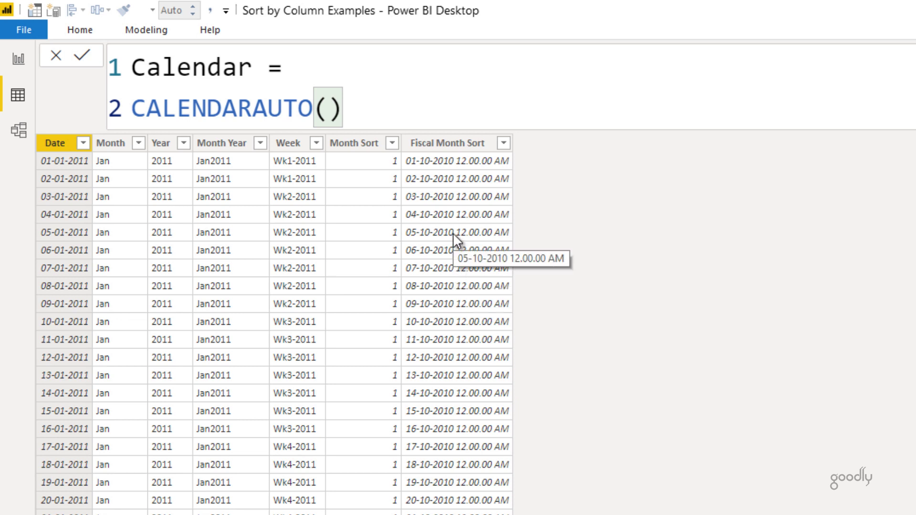
- Wrap the Fiscal Month Sort formula in MONTH so it reads MONTH(EDATE('Calendar'[Date],-3))
click(464, 149)
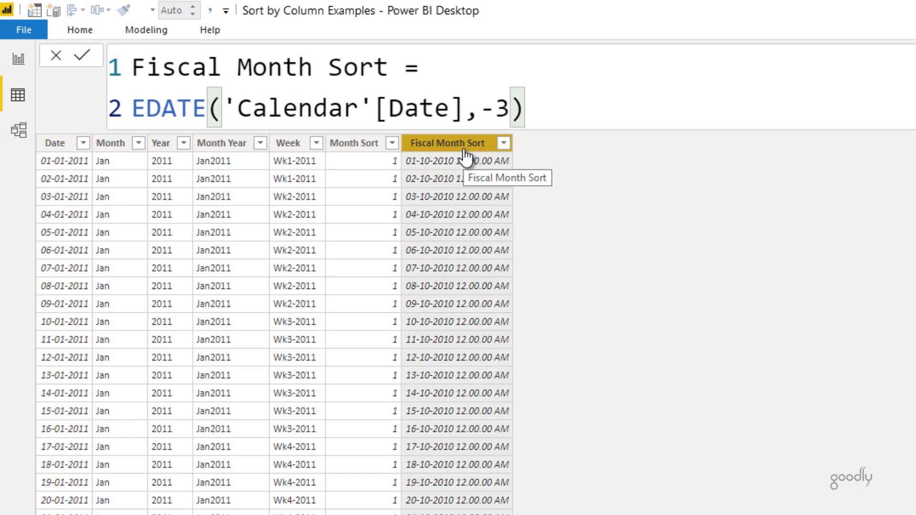
click(139, 110)
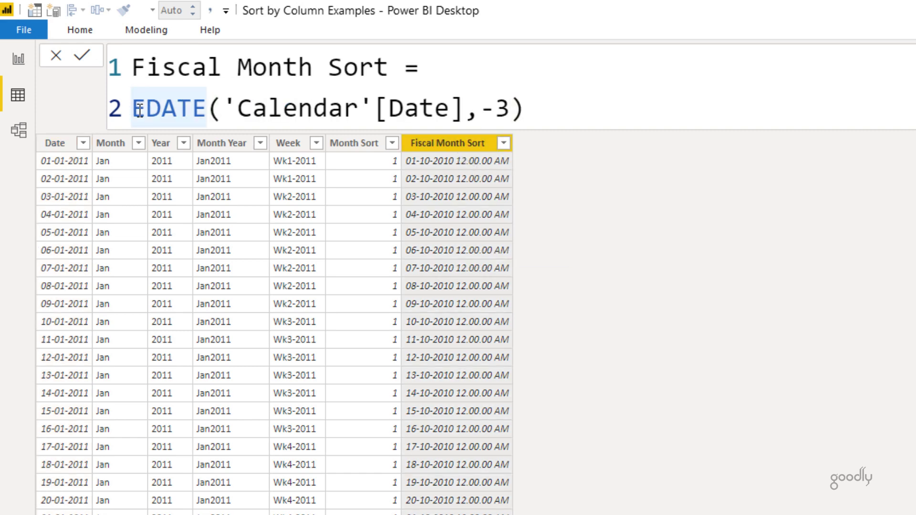
text(mon)
key(Tab)
key(ctrl+Right)
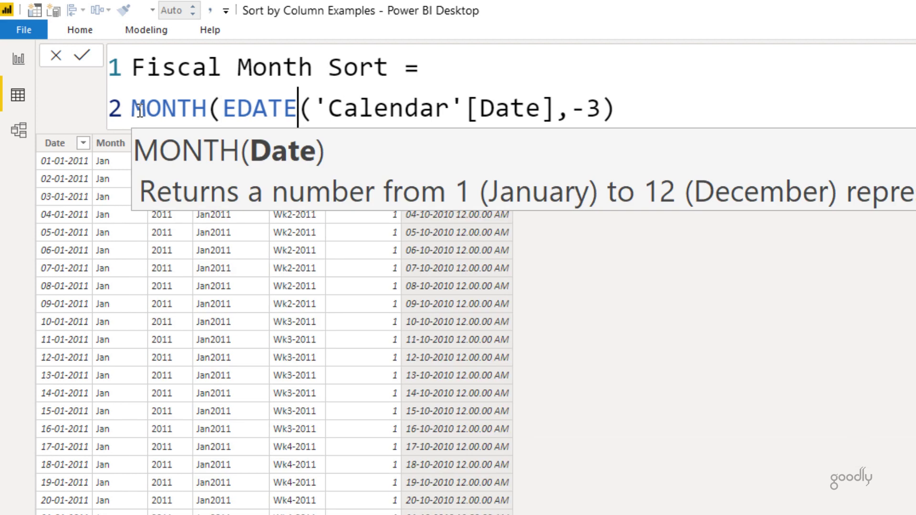
key(ctrl+Right)
key(ctrl+Right)
key(ctrl+Right)
key(ctrl+Right)
key(ctrl+Right)
key(ctrl+Right)
text())
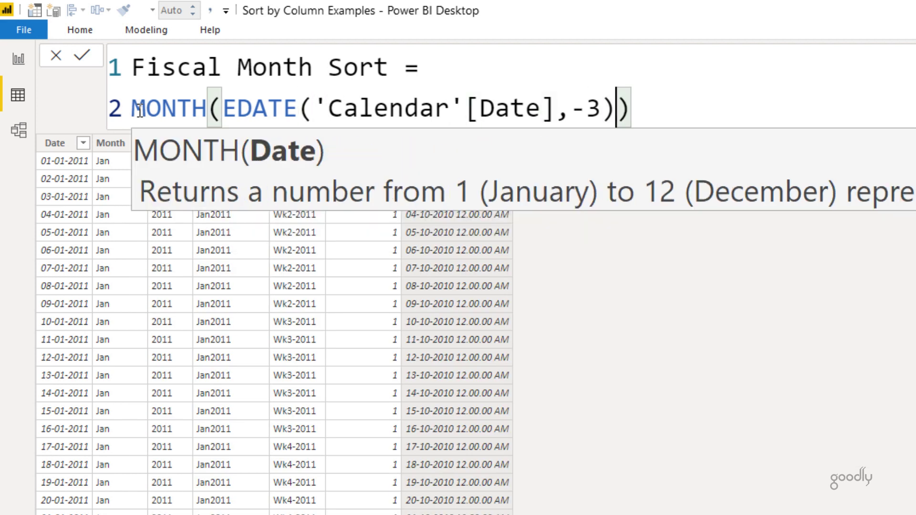
key(Return)
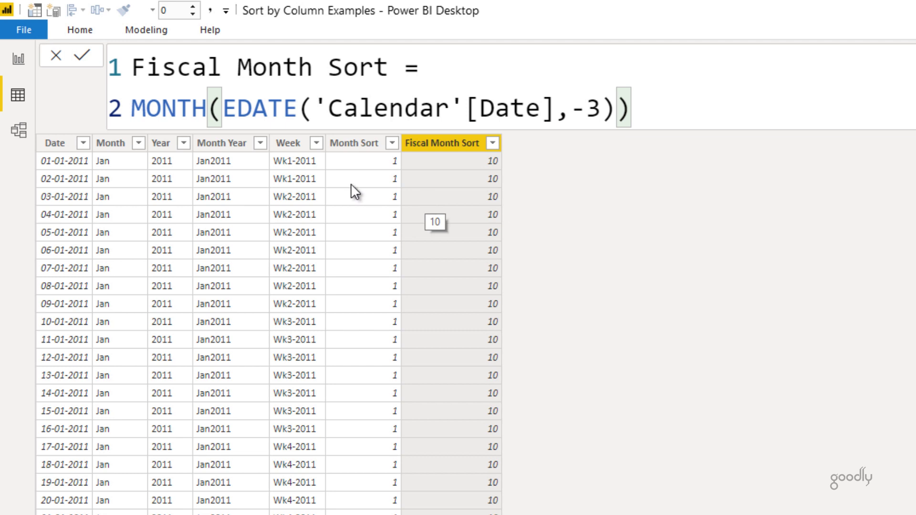
- Sort the Calendar table's Month column by Fiscal Month Sort and check the month order in the report matrix
click(107, 145)
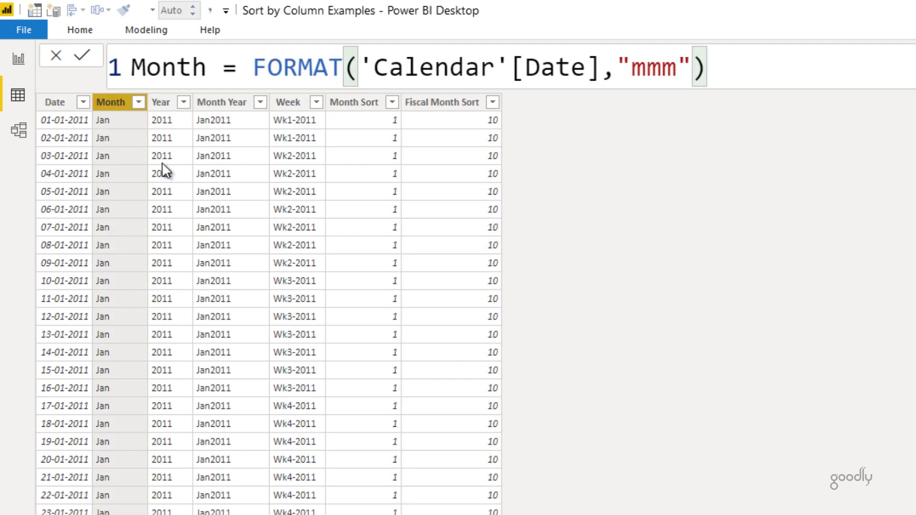
click(162, 31)
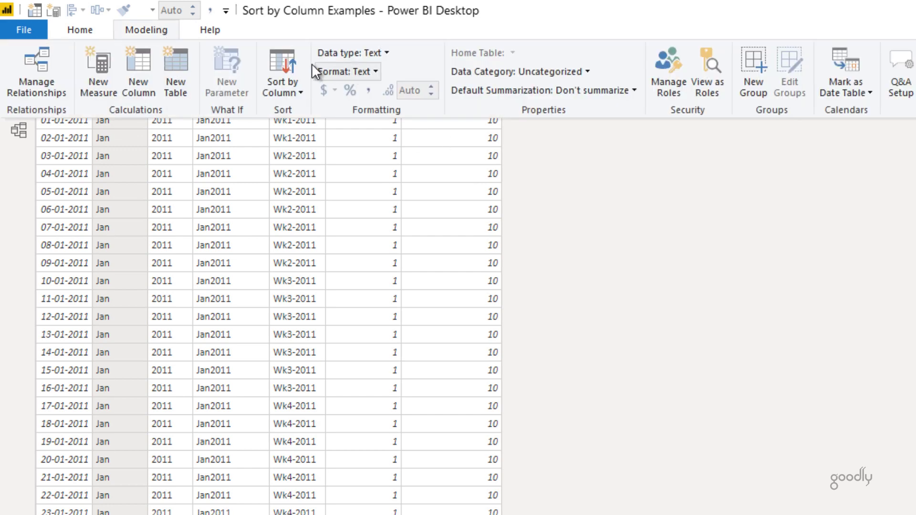
click(283, 67)
click(352, 232)
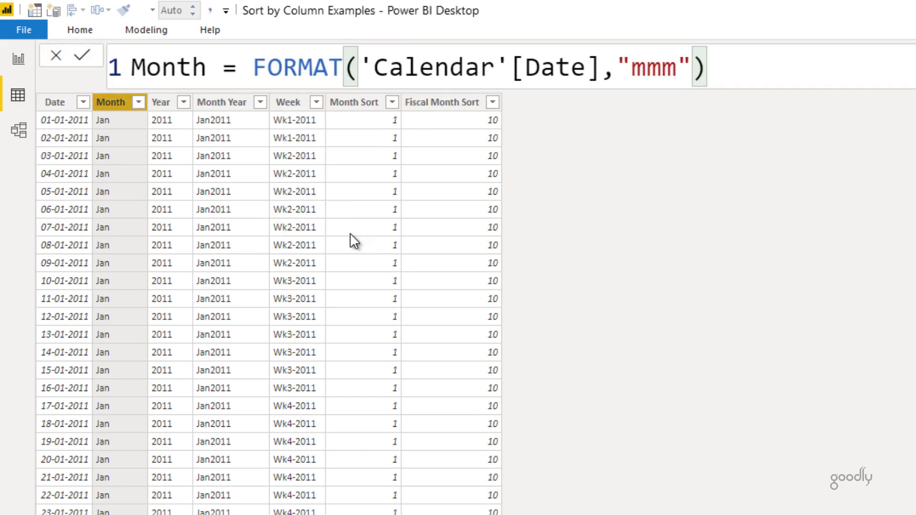
click(14, 60)
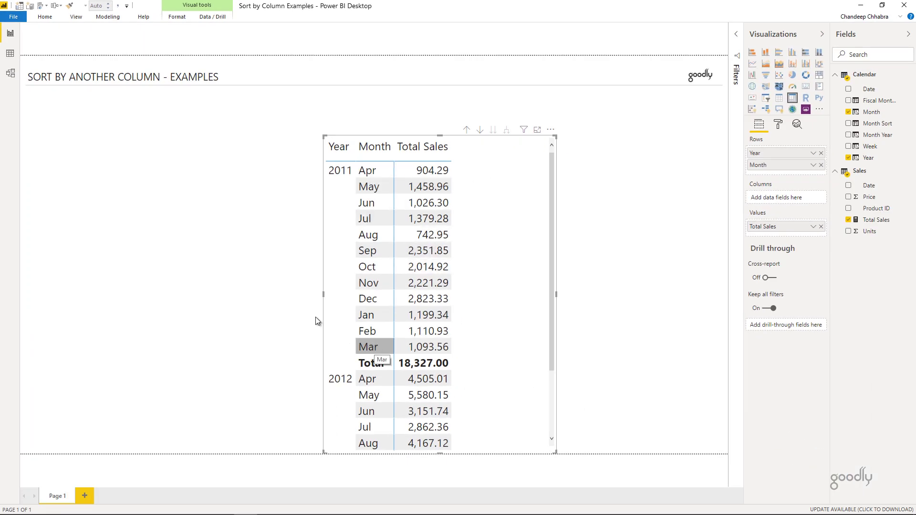
click(203, 252)
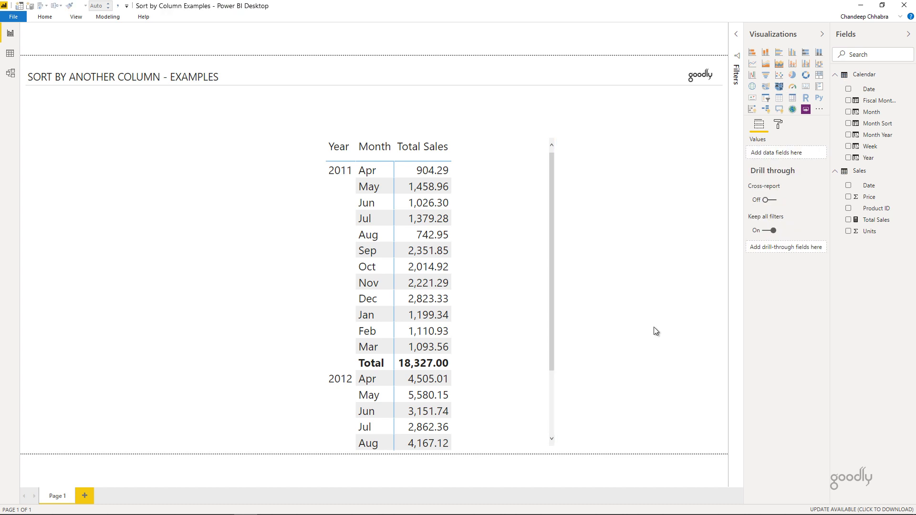
- Sort the Calendar table's Month column by Month Sort and return to the report matrix
click(10, 54)
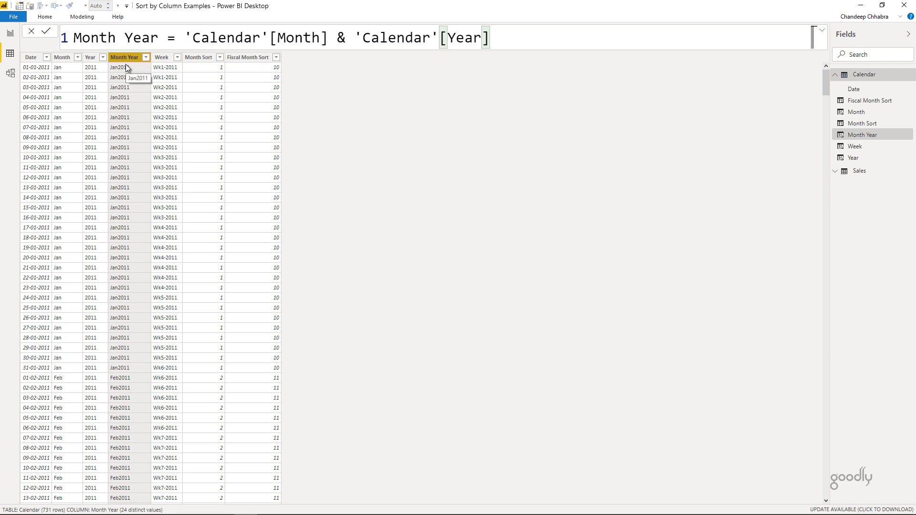
click(65, 58)
click(82, 17)
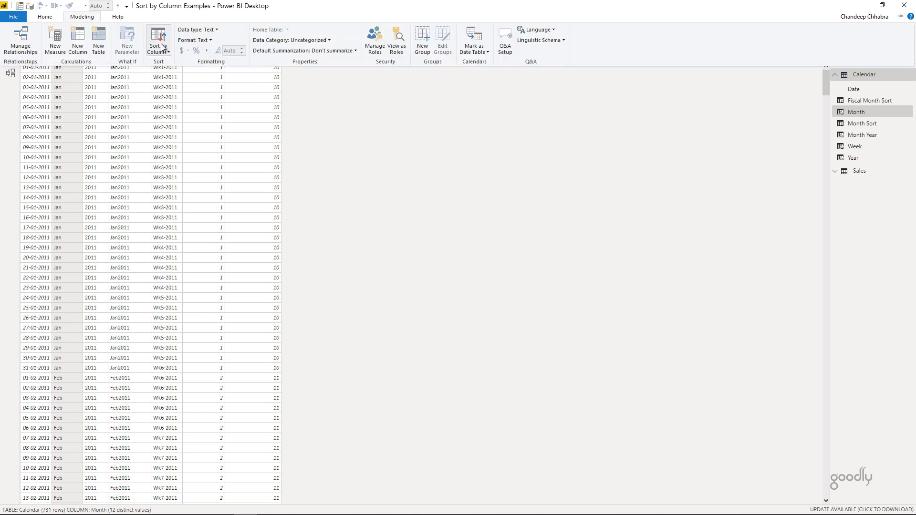
click(158, 45)
click(177, 122)
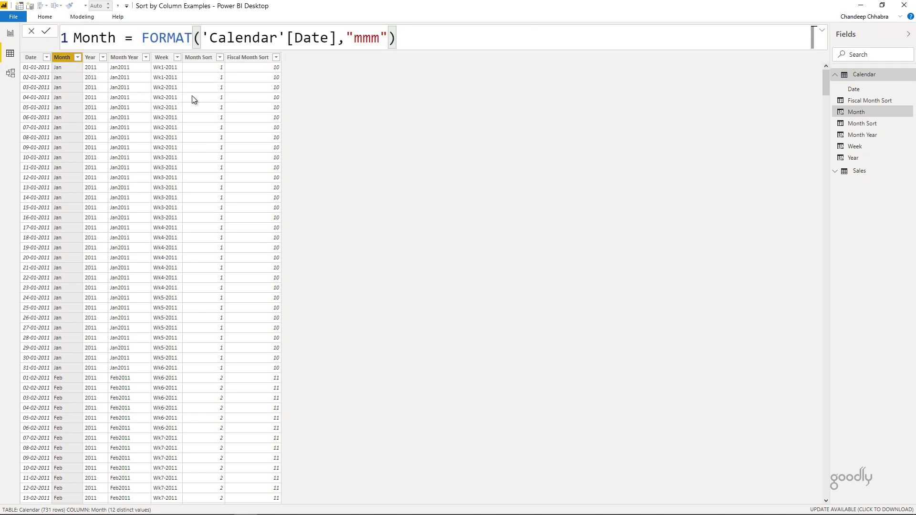
click(10, 33)
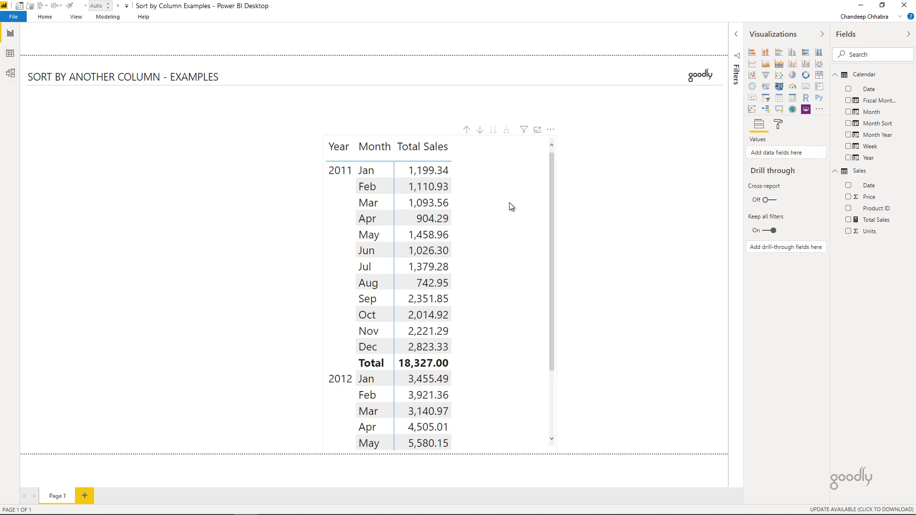
- Replace the Month and Year fields in the matrix rows with the Calendar table's Month Year field
click(821, 165)
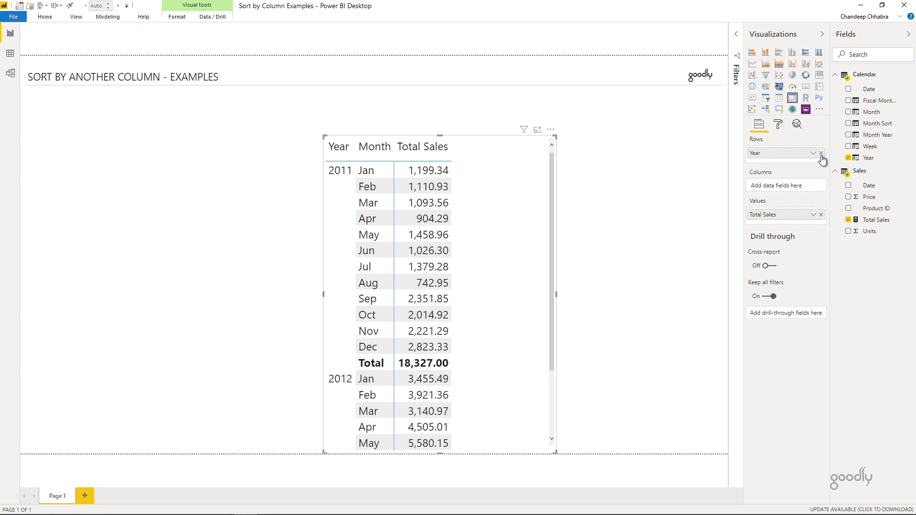
click(821, 153)
drag(886, 137, 810, 156)
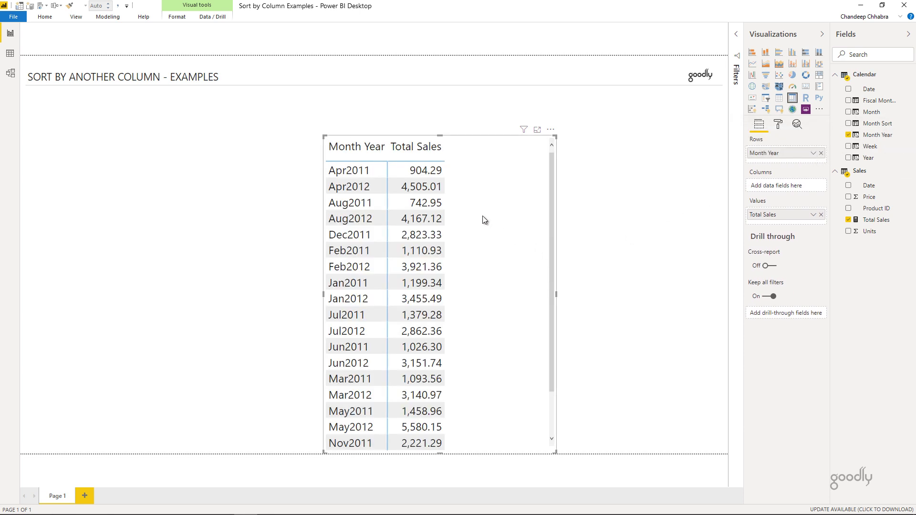
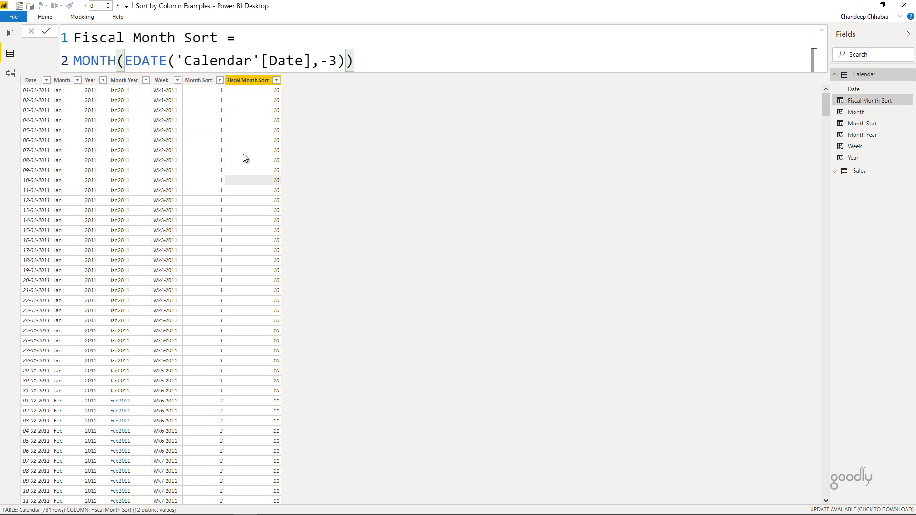
- Start a new calculated column in the Calendar table, with its formula on a second line
right_click(243, 155)
click(278, 257)
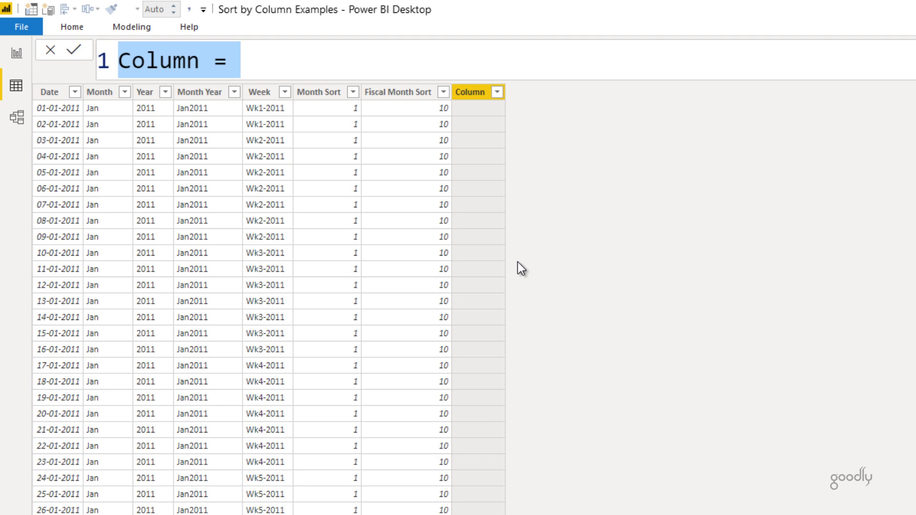
key(End)
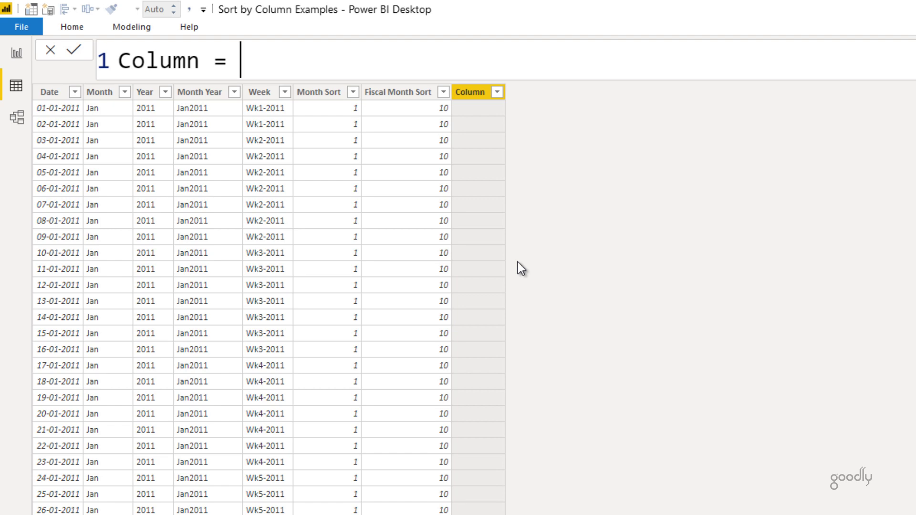
key(shift+Return)
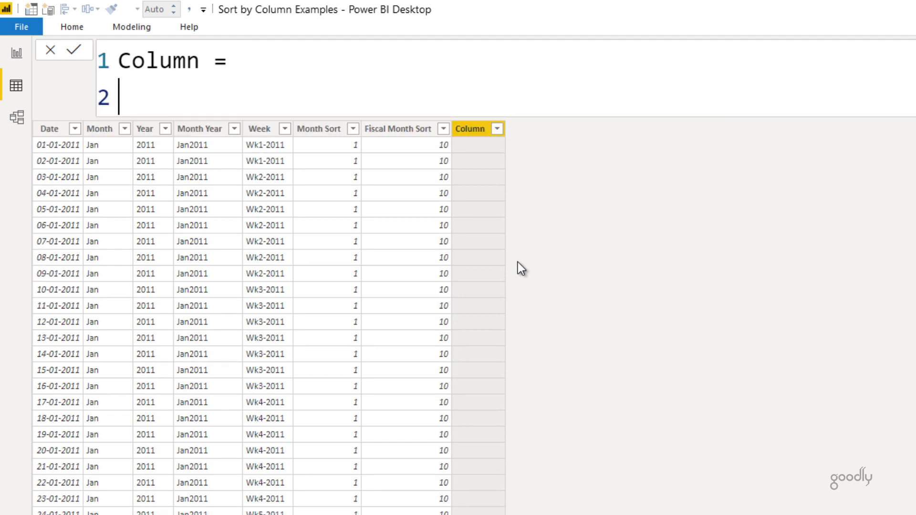
- Define the new column as MONTH('Calendar'[Date])
text(mon)
key(Tab)
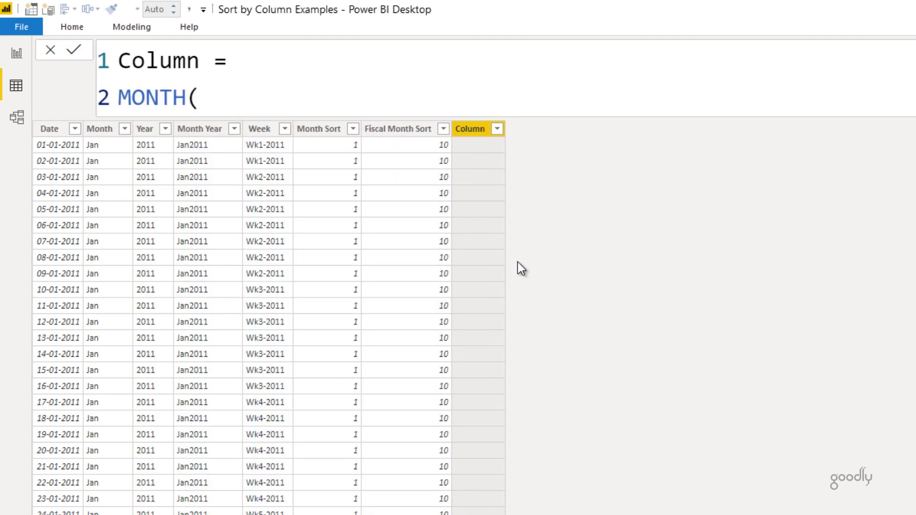
text(cal)
key(Down)
key(Down)
key(Down)
key(Down)
key(Tab)
text())
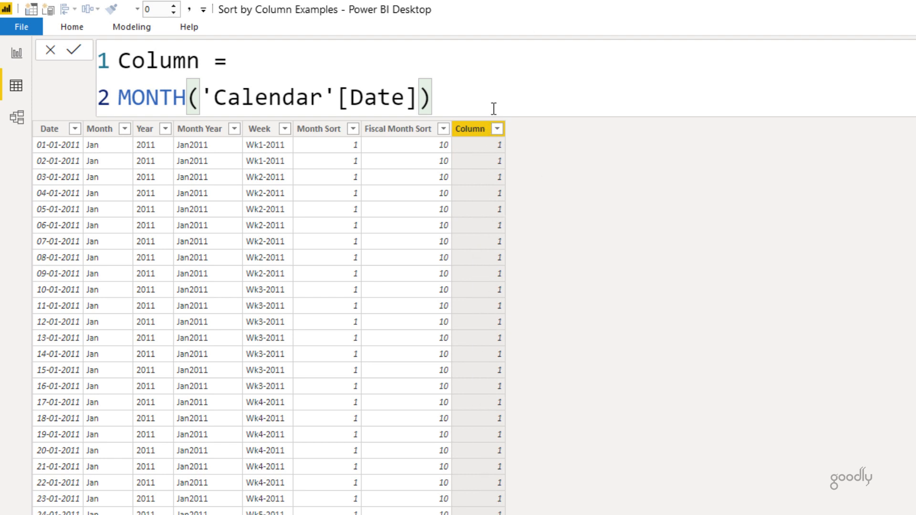
- Add 64 to the month number so the formula reads MONTH('Calendar'[Date]) + 64
text(+ 6)
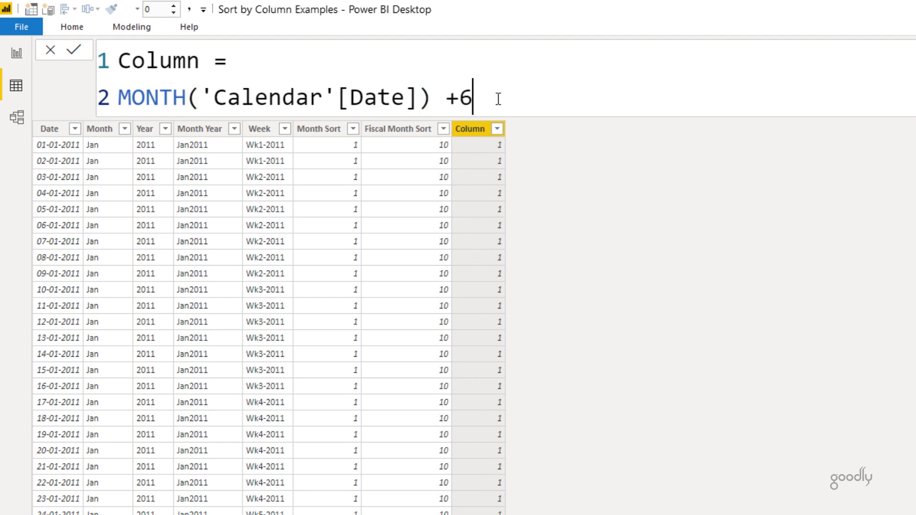
text(4)
key(Left)
key(Left)
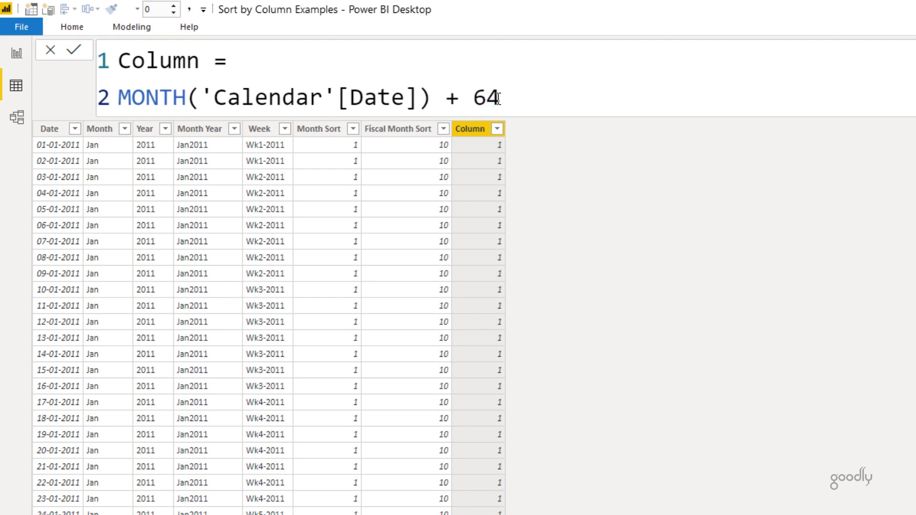
key(Right)
key(Right)
double_click(498, 99)
key(Return)
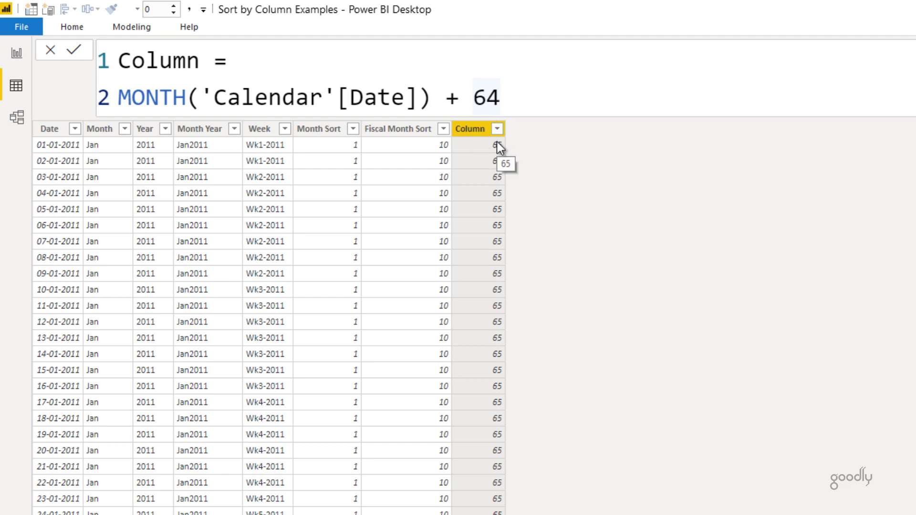
- Wrap the formula in UNICHAR so it reads UNICHAR(MONTH('Calendar'[Date]) + 64), and look through the column's rows
click(295, 61)
key(Right)
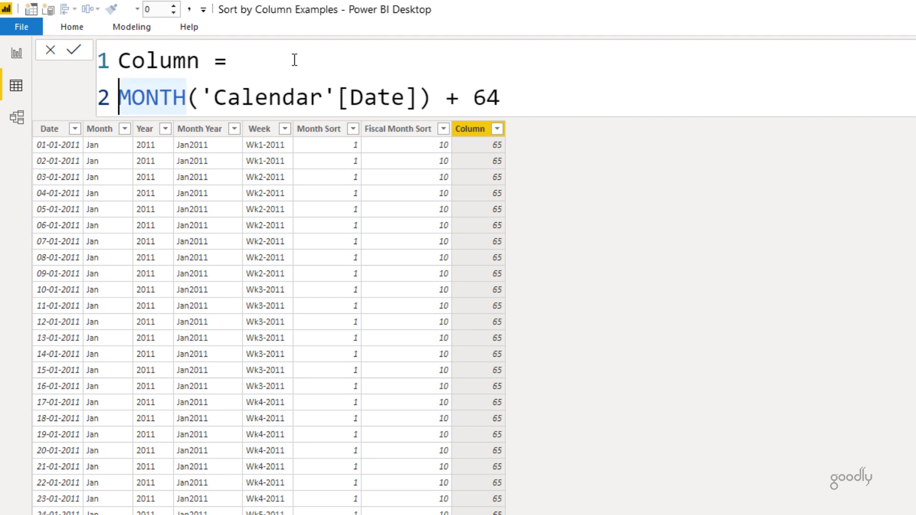
text(uni)
key(Tab)
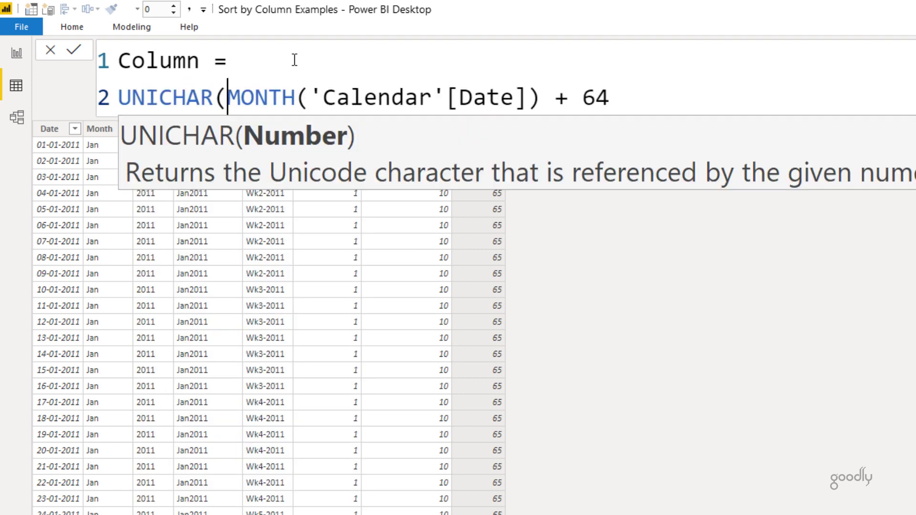
key(ctrl+Right)
key(ctrl+Right)
key(ctrl+Right)
key(ctrl+Right)
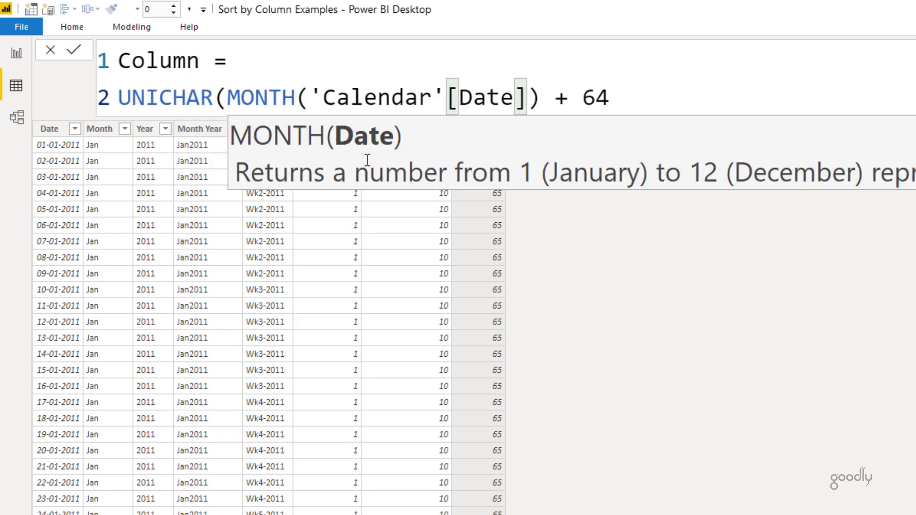
key(Left)
key(ctrl+Right)
key(ctrl+Right)
click(625, 98)
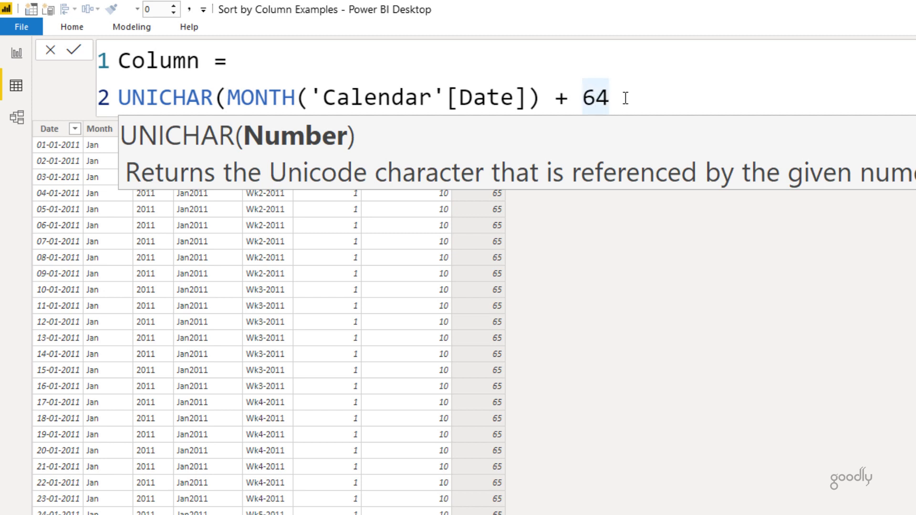
text())
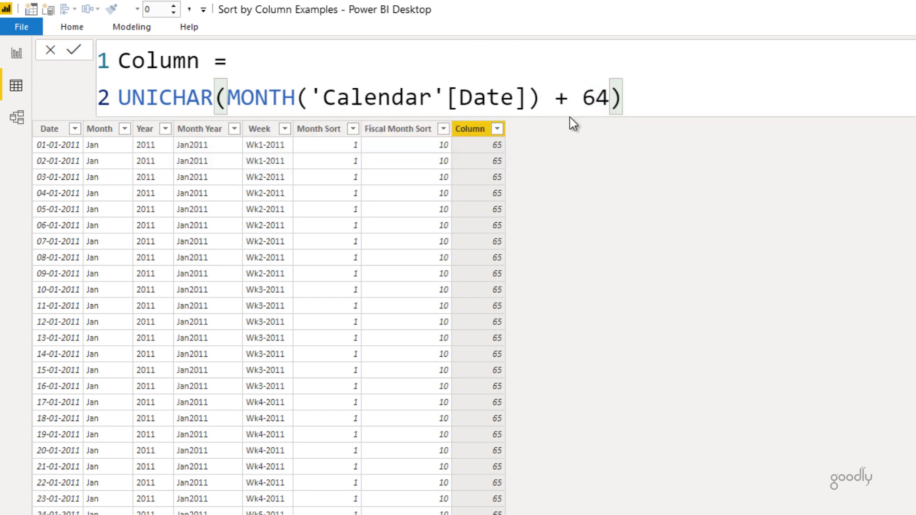
key(Return)
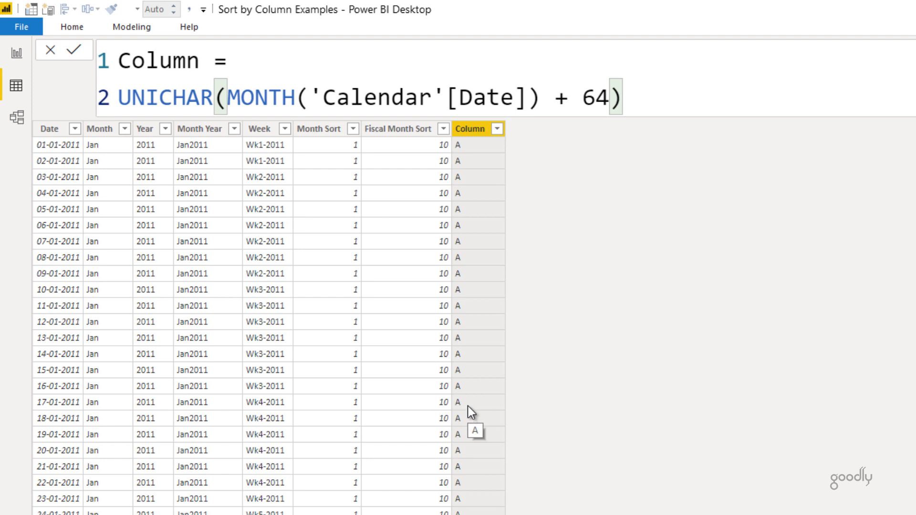
scroll(469, 410, down, 14)
scroll(468, 410, up, 14)
- Prefix the formula with the year so it reads 'Calendar'[Year] & UNICHAR(MONTH('Calendar'[Date]) + 64)
click(124, 94)
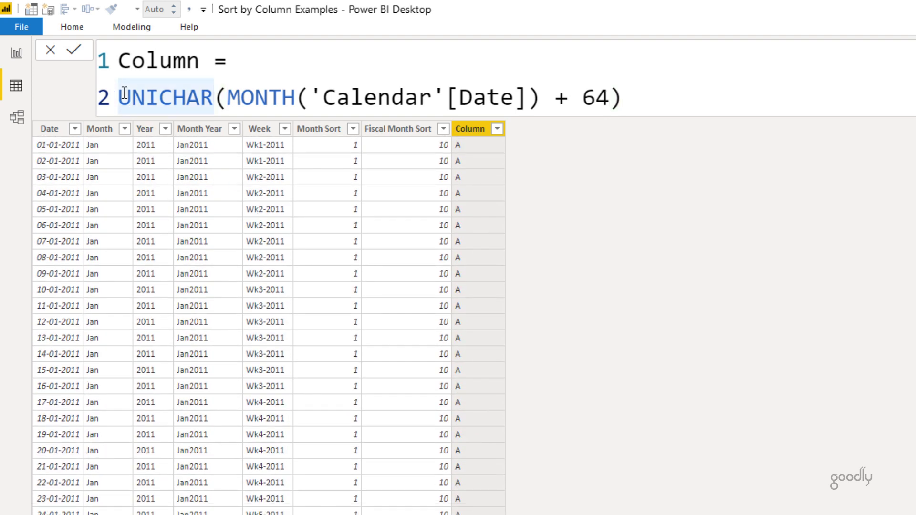
text(year)
key(Down)
key(Tab)
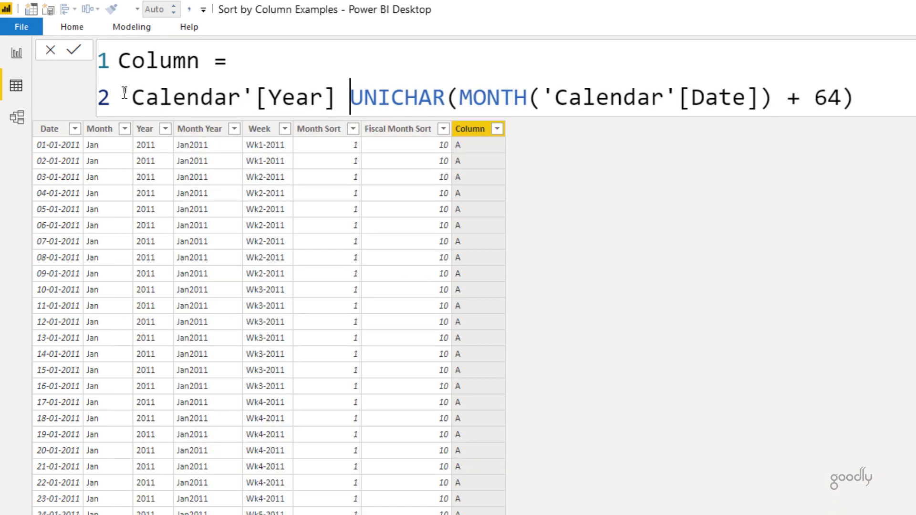
text(&)
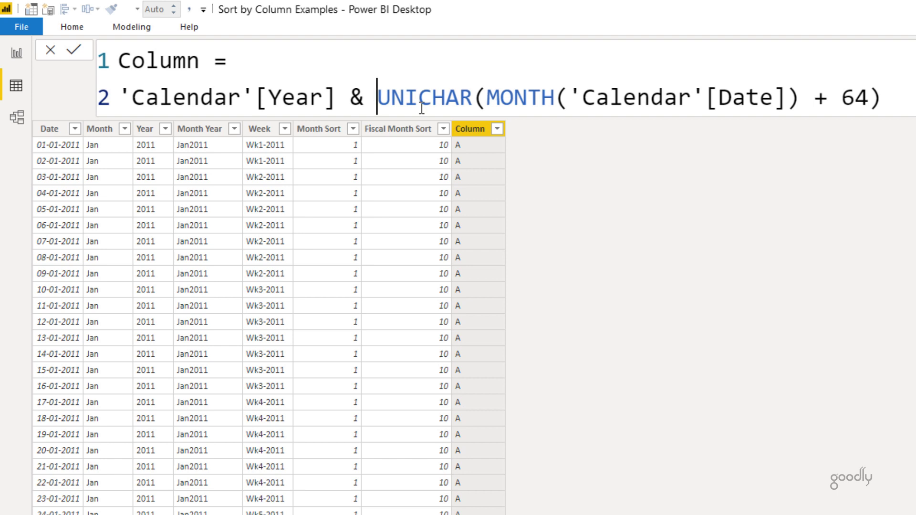
key(Return)
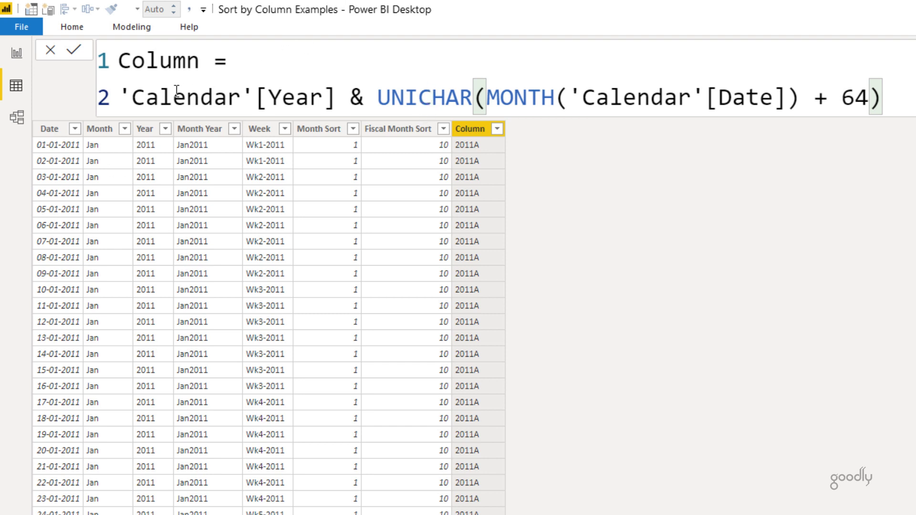
- Rename the new calculated column as Sort Month Year
click(206, 130)
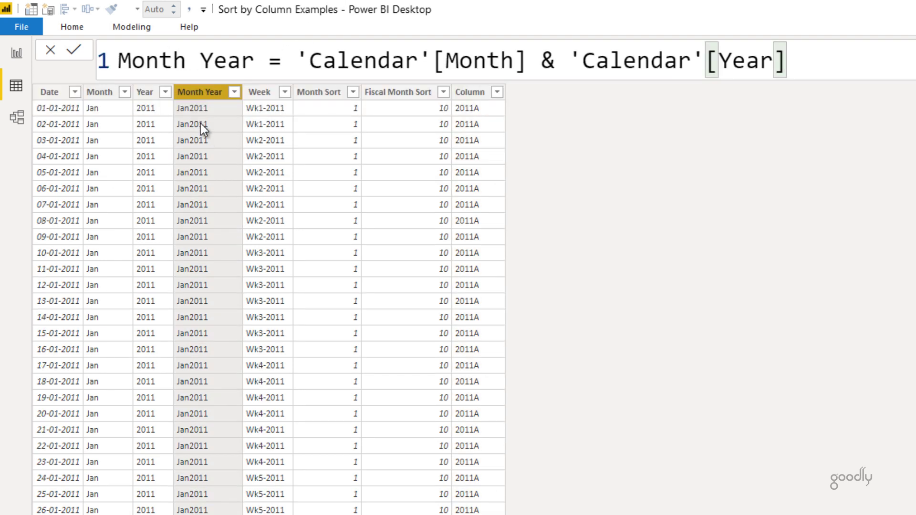
click(470, 92)
double_click(169, 69)
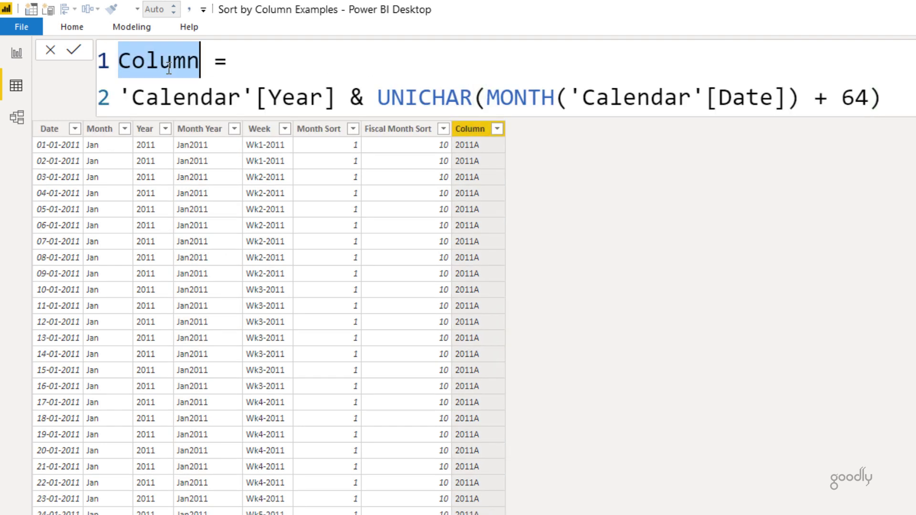
text(Sort )
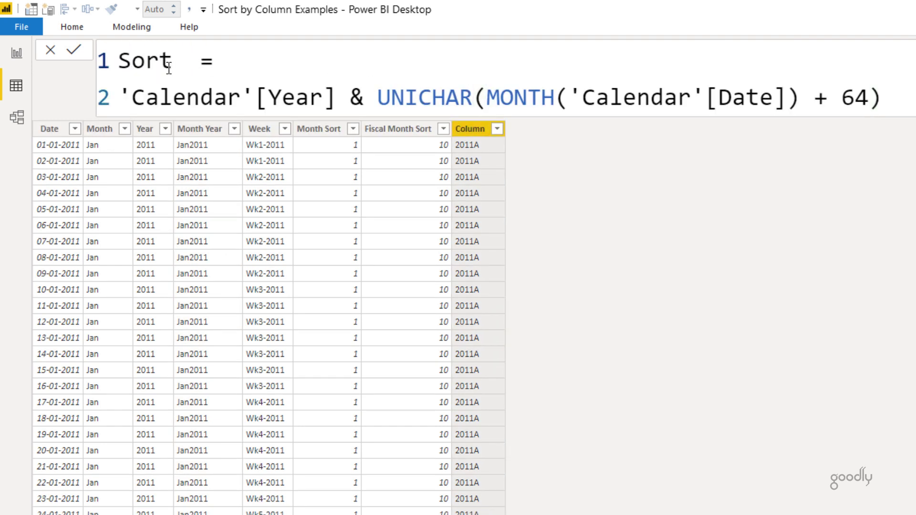
text(Month Year)
key(Return)
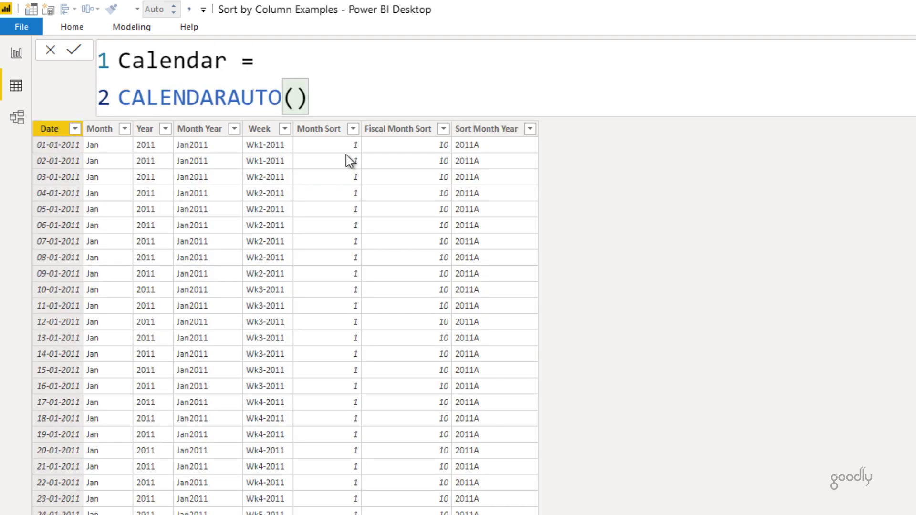
- Sort the Calendar table's Month Year column by Sort Month Year and check the row order in the report matrix
click(202, 132)
click(142, 27)
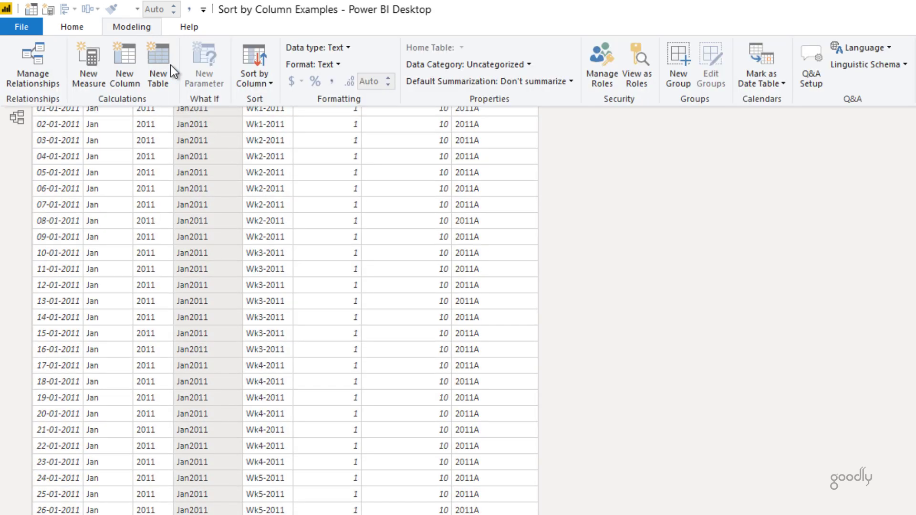
click(269, 73)
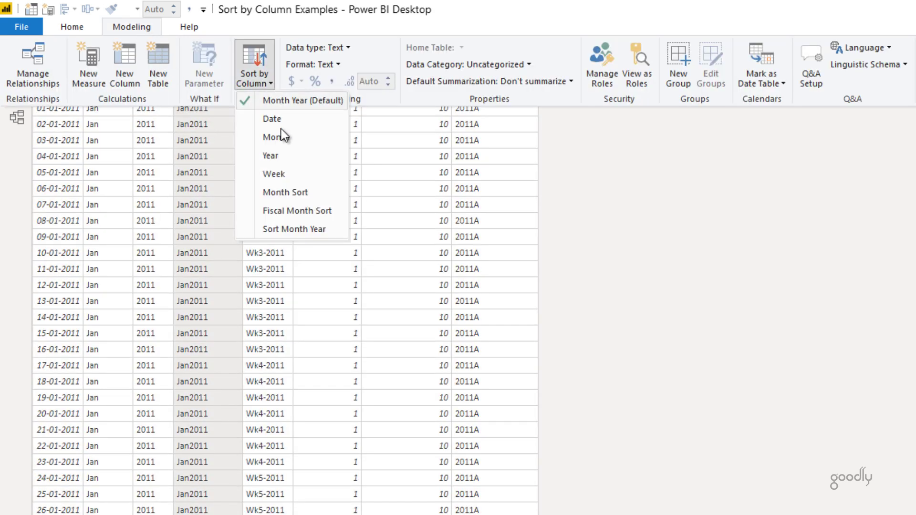
click(293, 229)
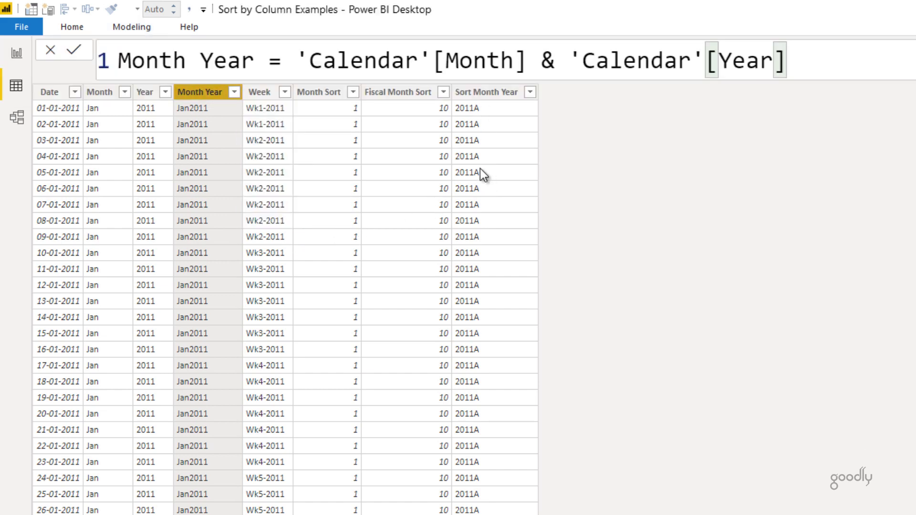
click(19, 59)
scroll(787, 431, down, 1)
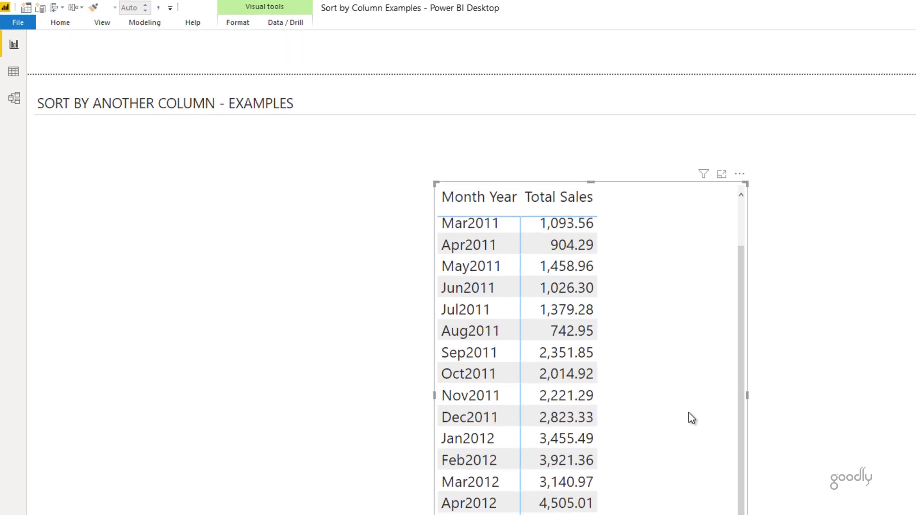
scroll(689, 412, up, 1)
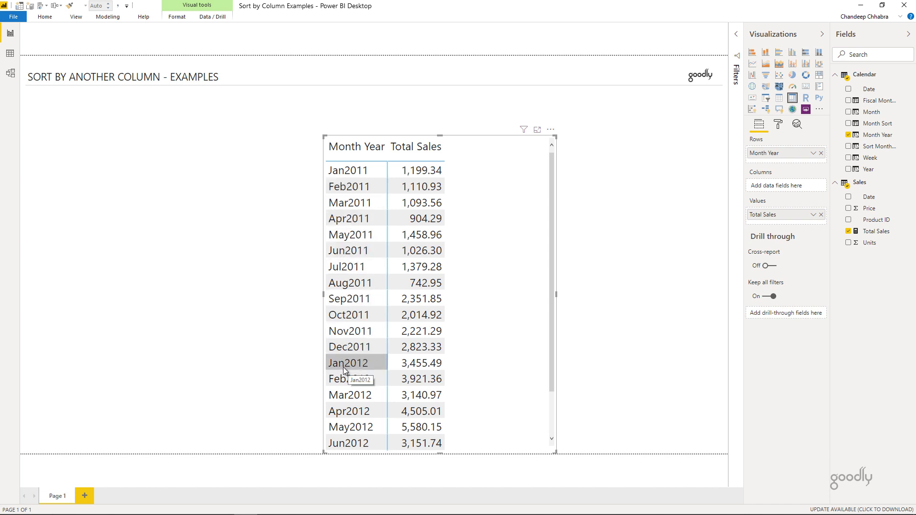
click(287, 359)
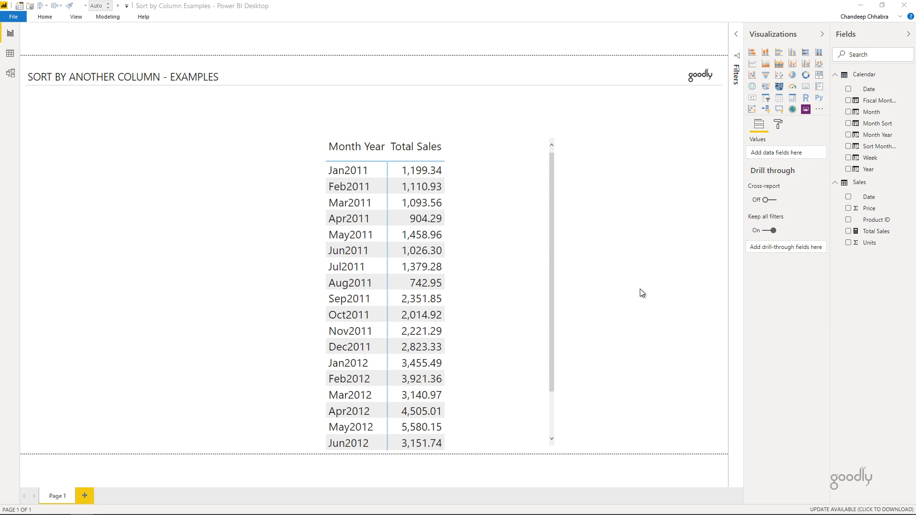
- Replace Month Year with the Calendar table's Week column in the rows of the Total Sales matrix
click(517, 228)
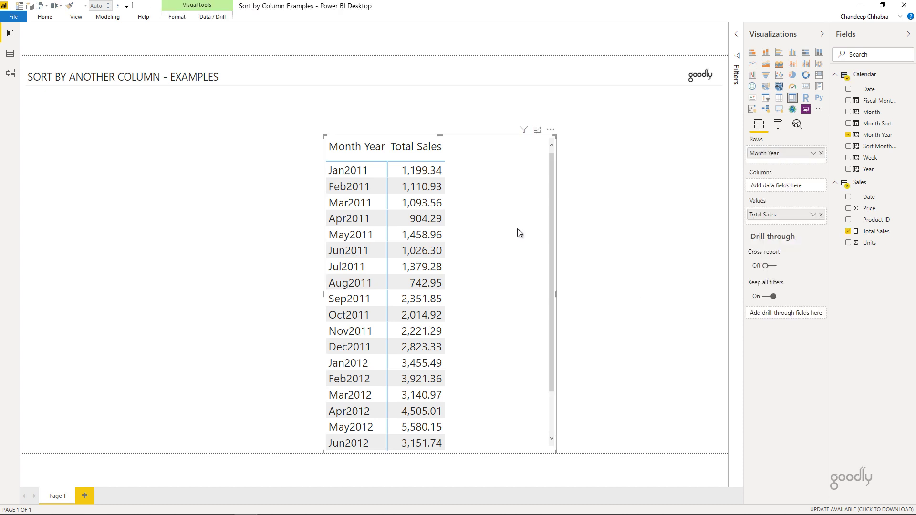
click(821, 153)
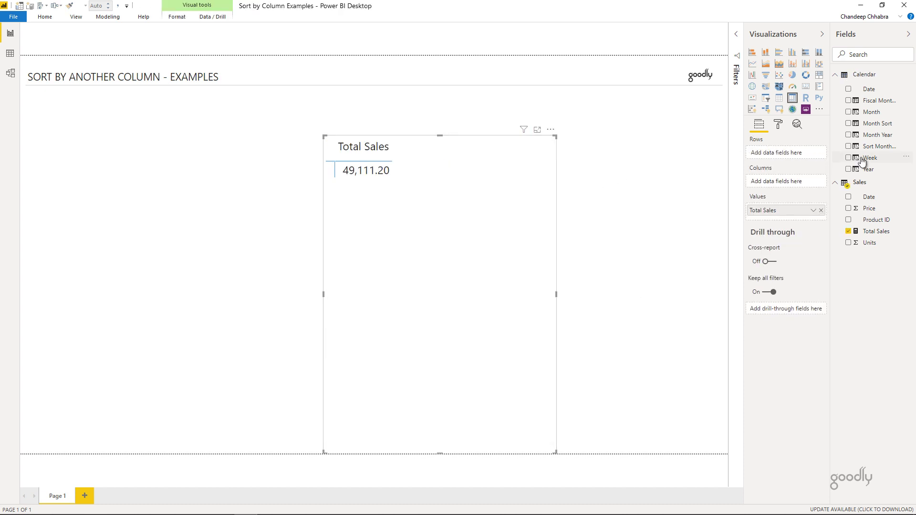
drag(852, 158, 795, 156)
- Rename the Calendar table's Week column as Week Year
right_click(850, 158)
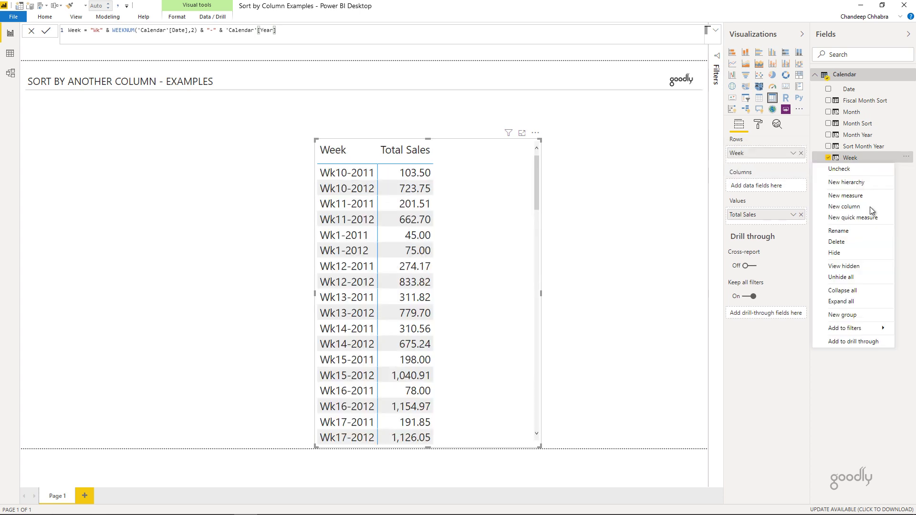
click(846, 230)
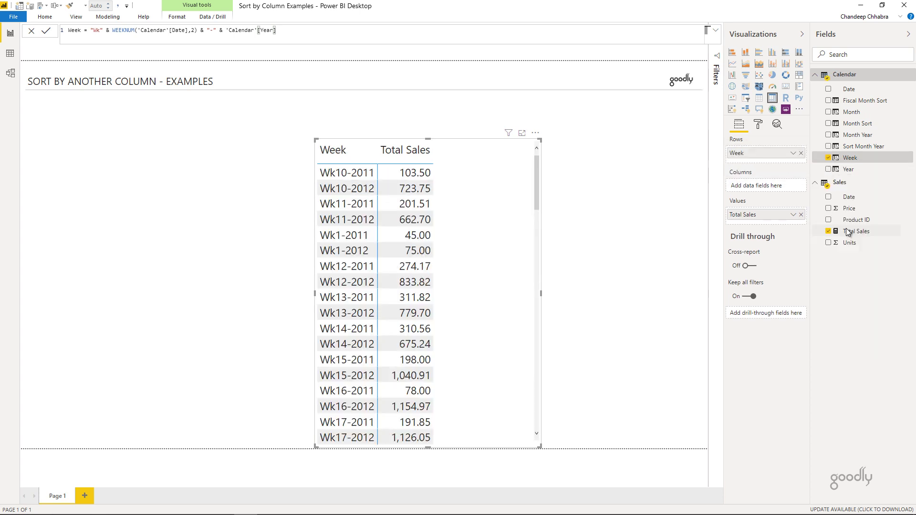
text(Week Year)
key(Return)
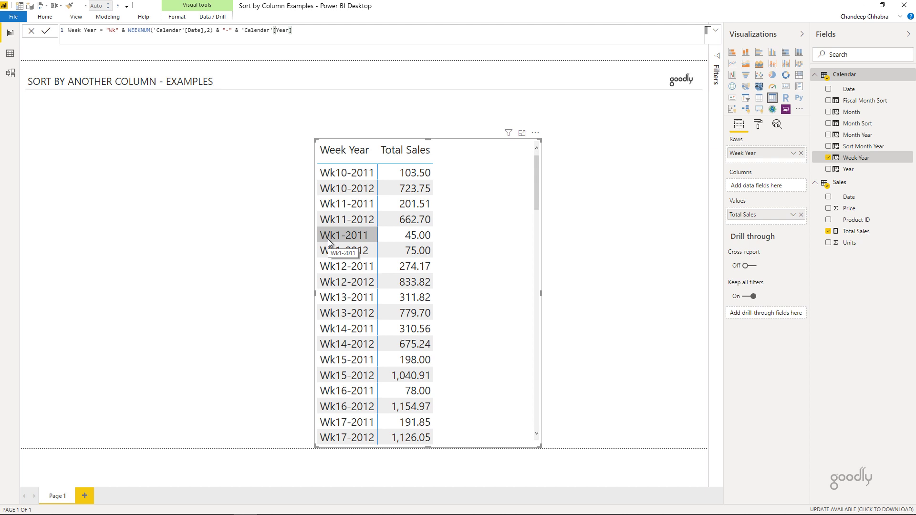
click(271, 219)
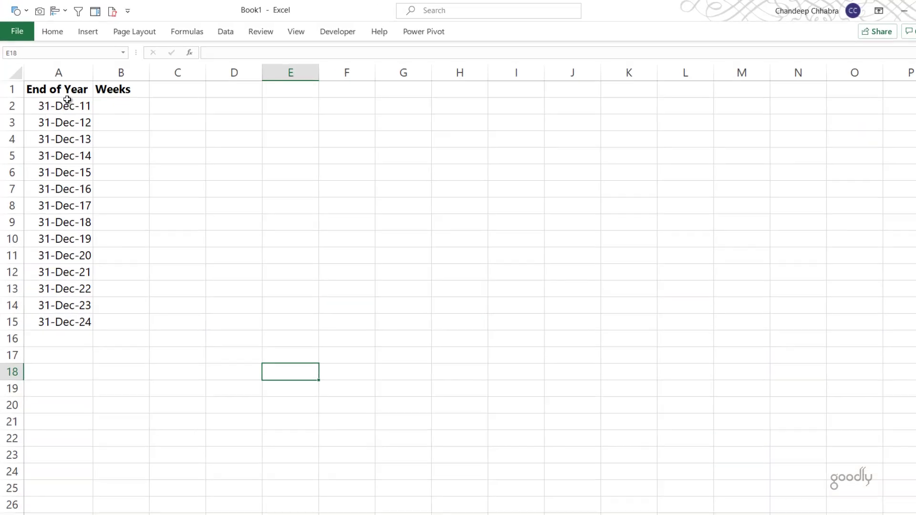
- In Excel's Book1, enter =WEEKNUM(A2,2) in B2 to get the week number of the first year-end date
click(57, 98)
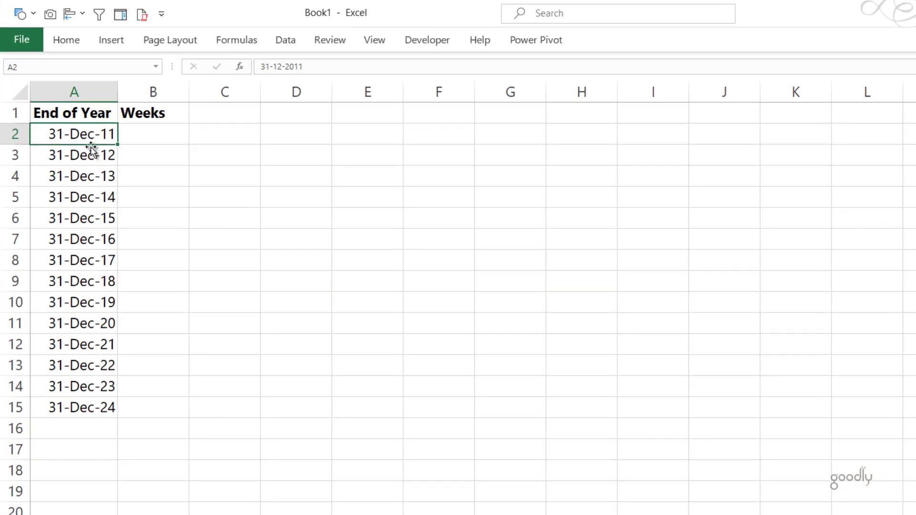
click(179, 141)
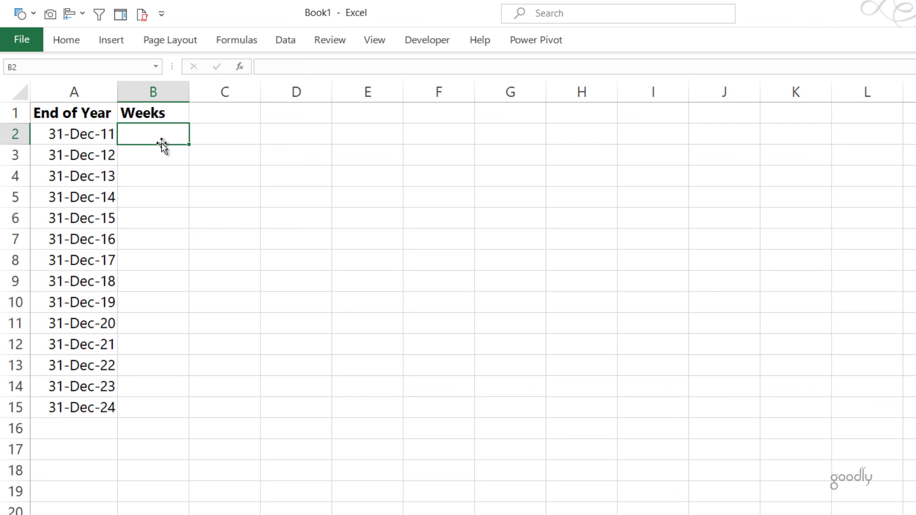
text(=we)
key(Down)
key(Down)
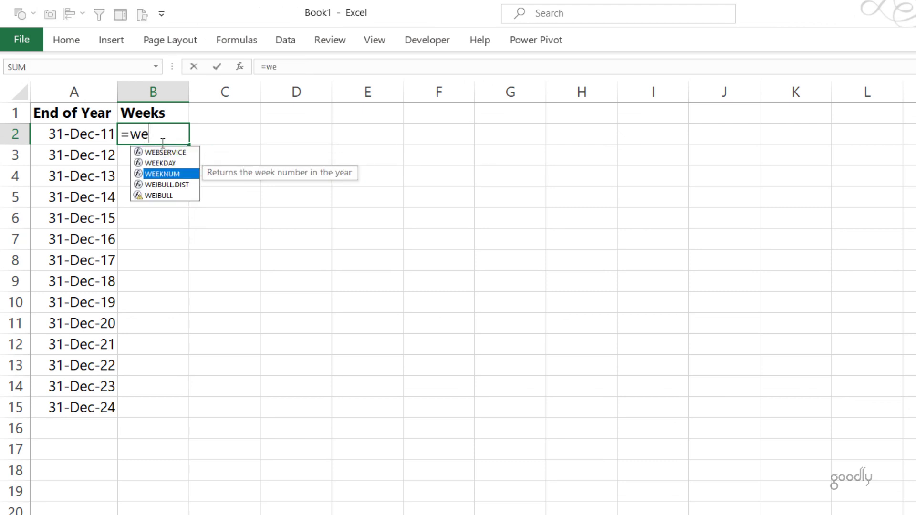
key(Tab)
key(Left)
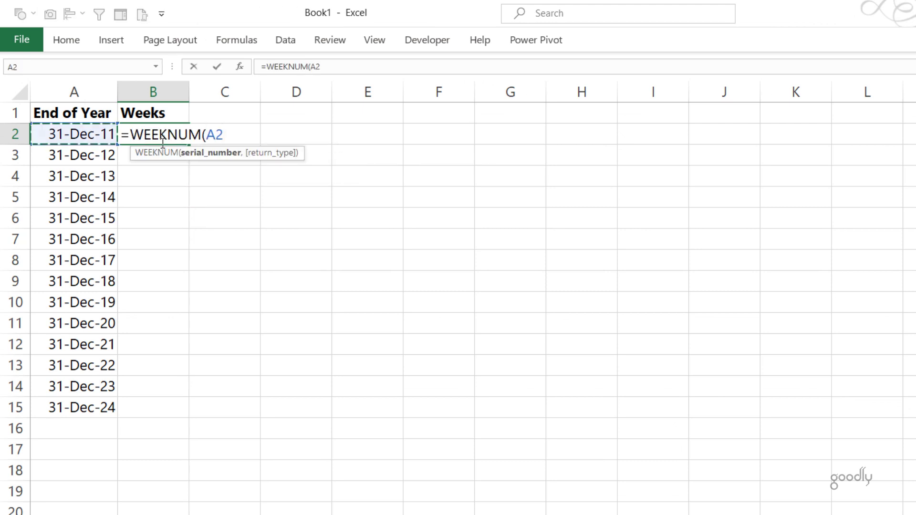
text(,)
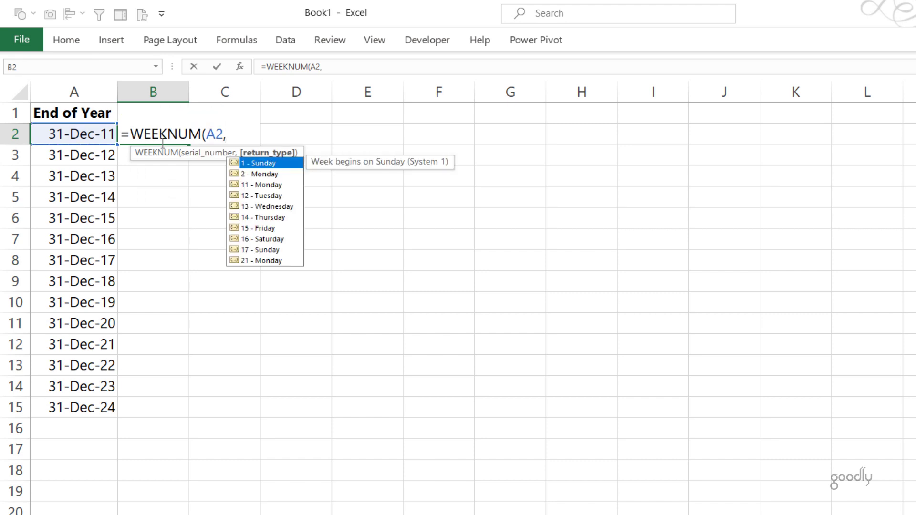
text(2))
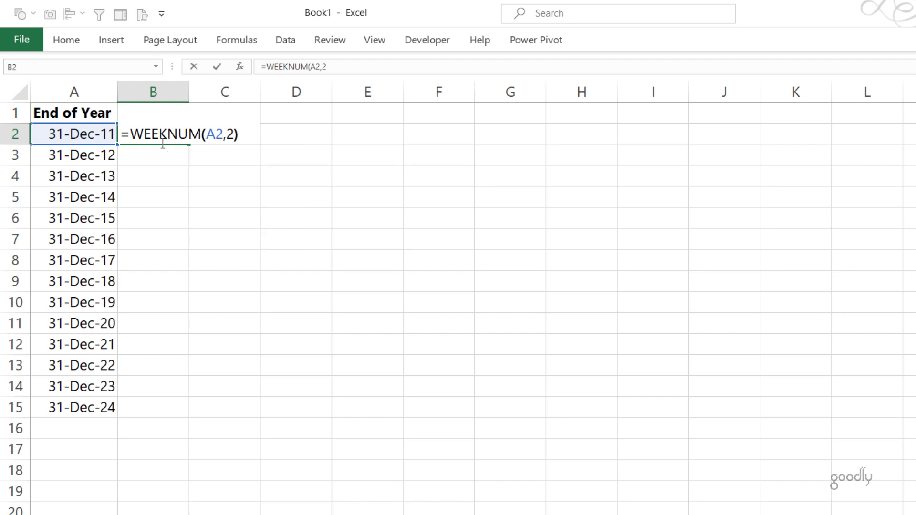
key(Return)
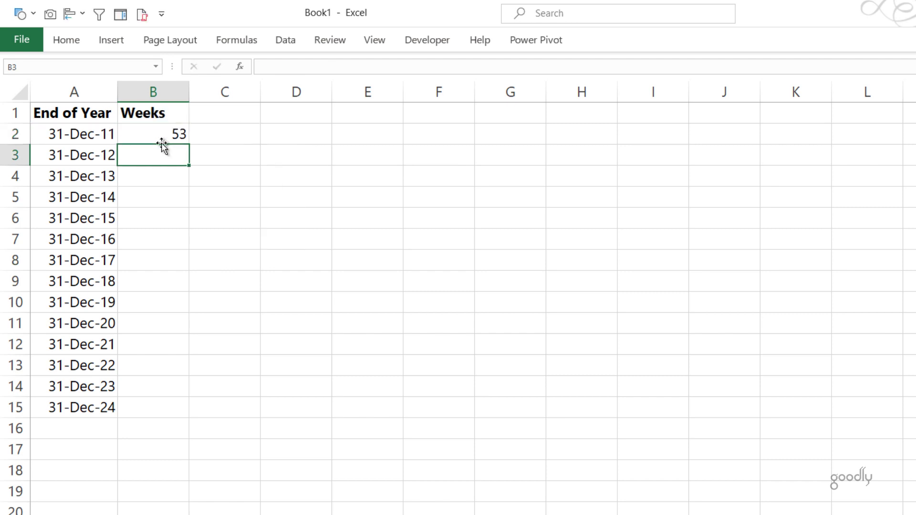
- Fill the WEEKNUM formula down the Weeks column through B15
key(Left)
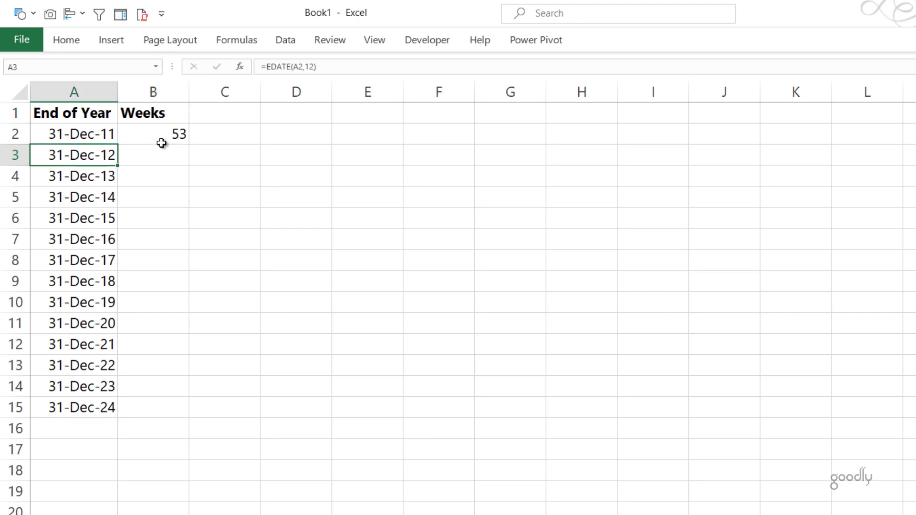
key(ctrl+Down)
key(Right)
key(ctrl+shift+Up)
key(ctrl+d)
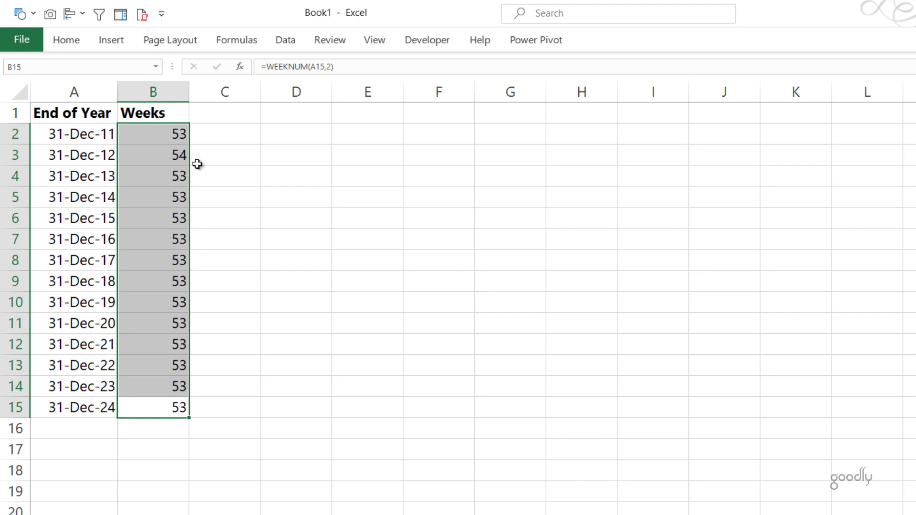
- Enter 1 and 2 in C3:C4 with the letters a and b beside them in D3:D4
click(304, 160)
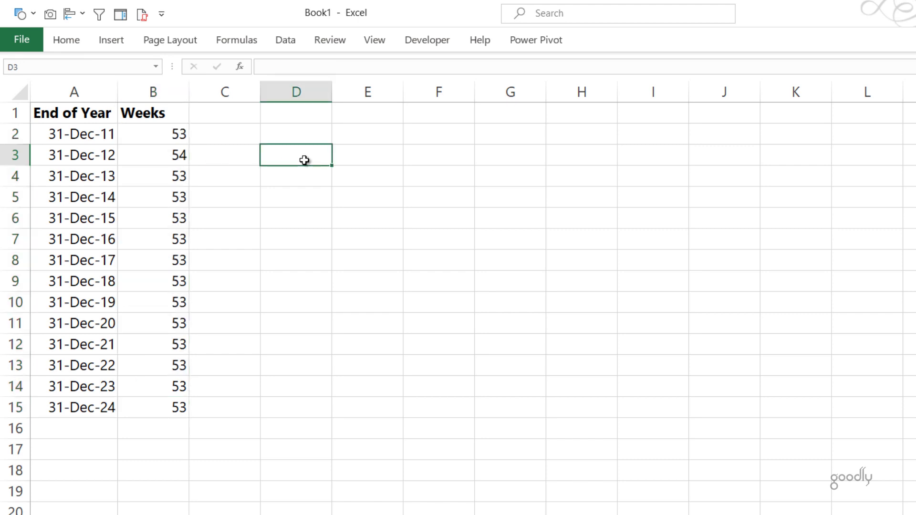
text(a)
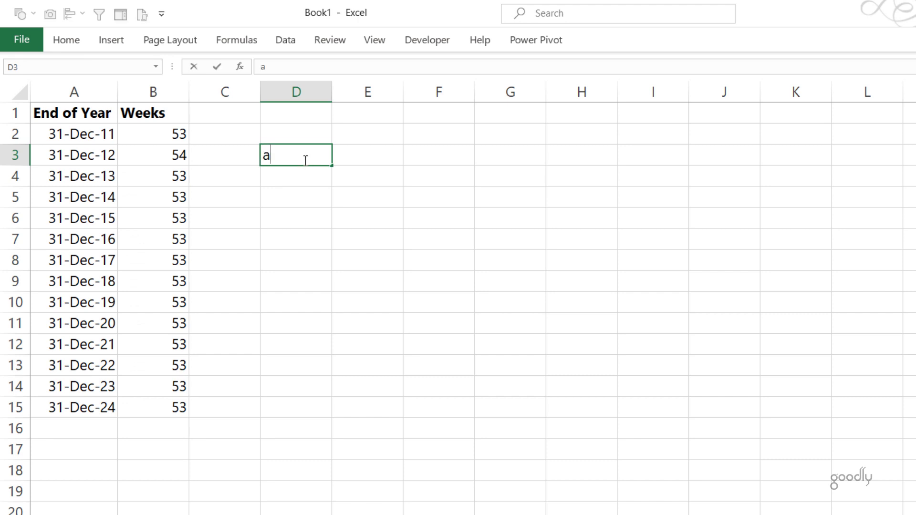
key(Left)
text(1)
key(Return)
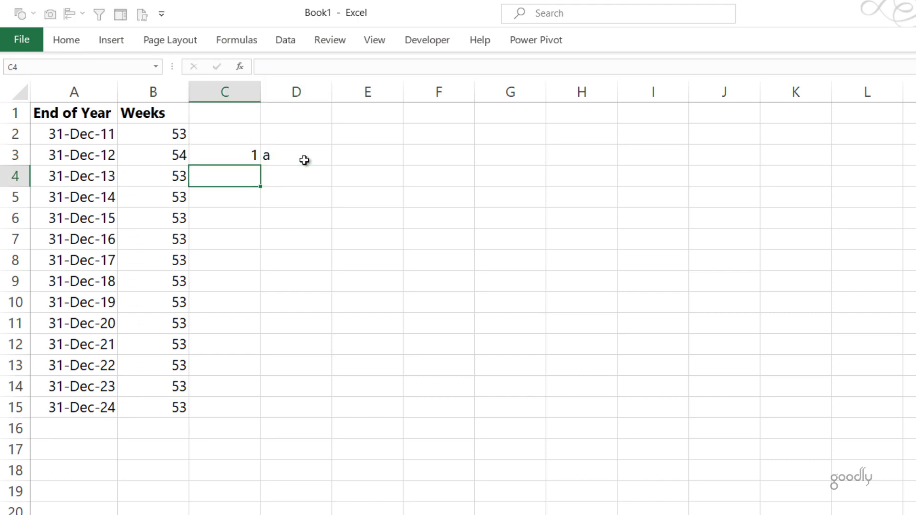
text(2)
key(Return)
key(Right)
key(Up)
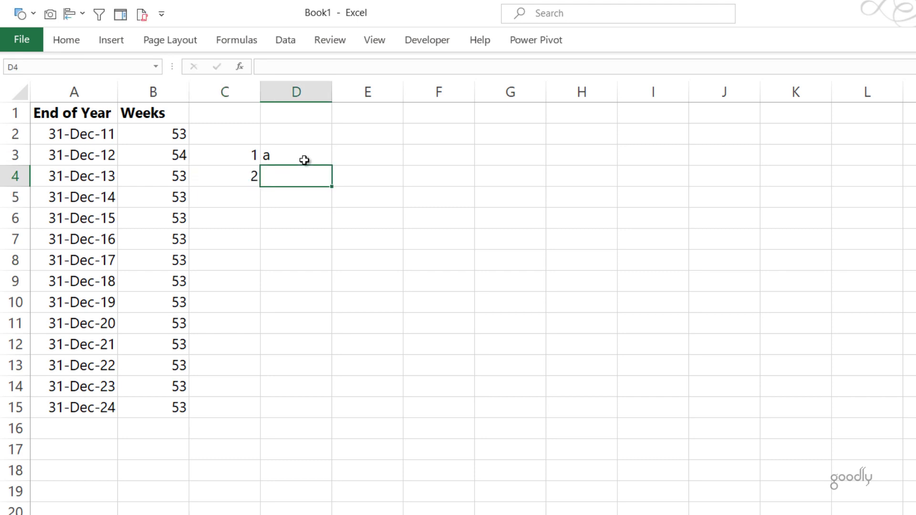
text(b)
key(Return)
- Continue the sample letter codes with z in D10 and za in D11
key(Down)
key(Down)
key(Down)
key(Down)
key(Down)
text(z)
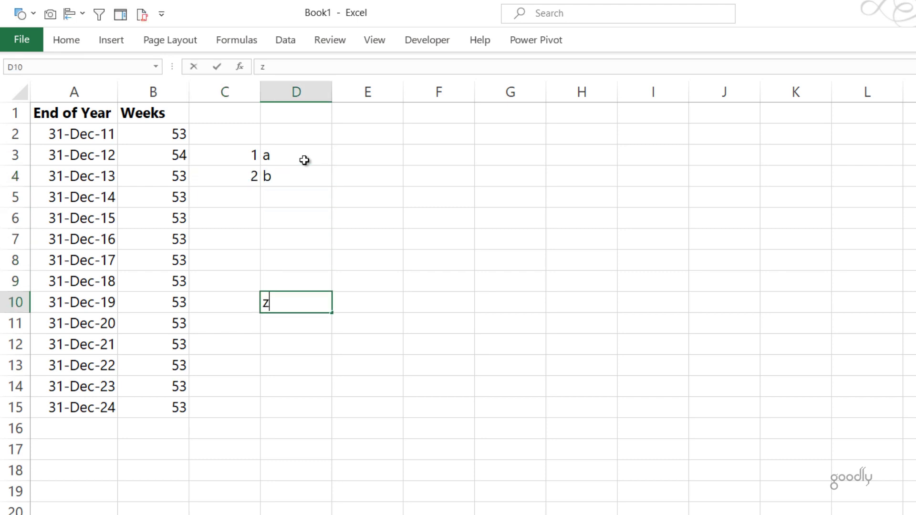
key(Return)
key(Left)
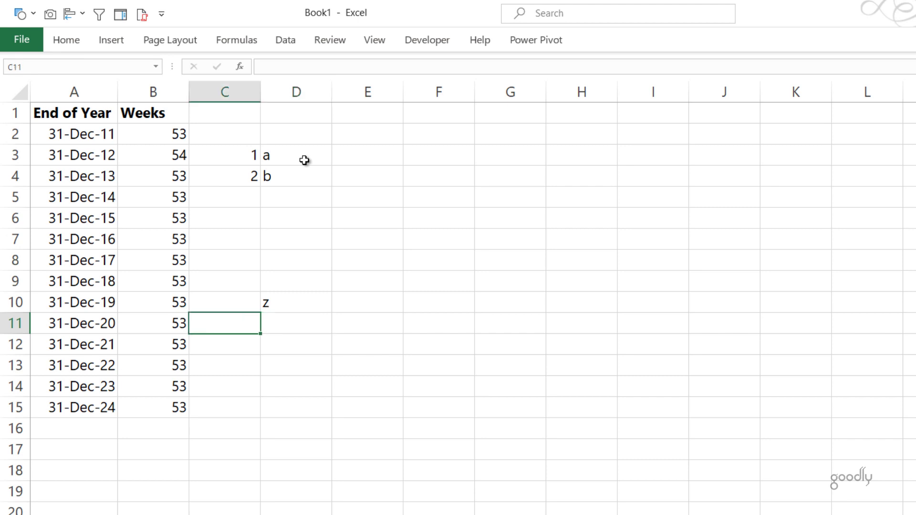
key(Up)
key(Down)
key(Right)
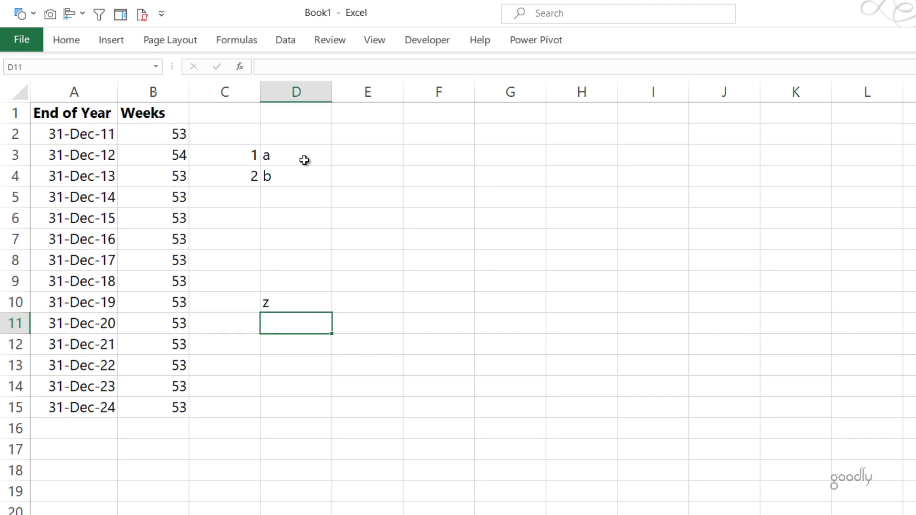
text(za)
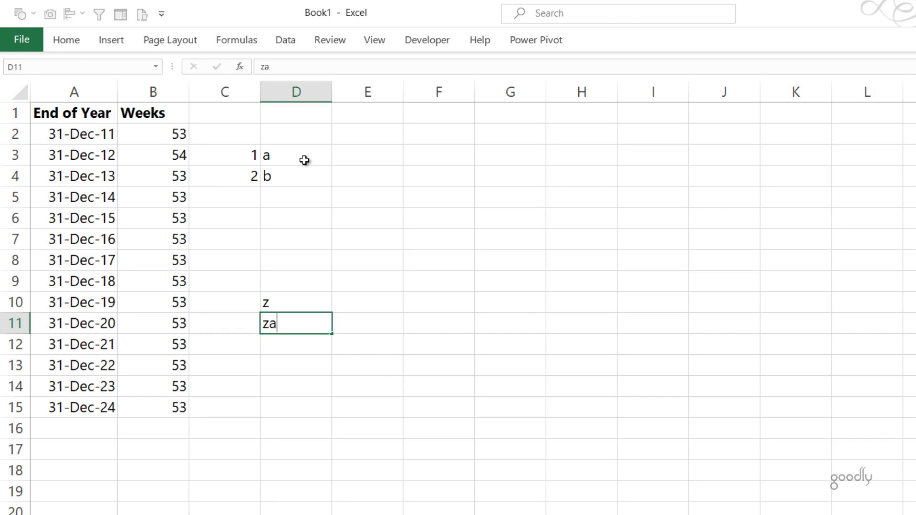
key(Return)
- Extend the sample letter codes with zz in D18 and zza in D19
key(Down)
key(Down)
key(Down)
key(Down)
key(Down)
key(Down)
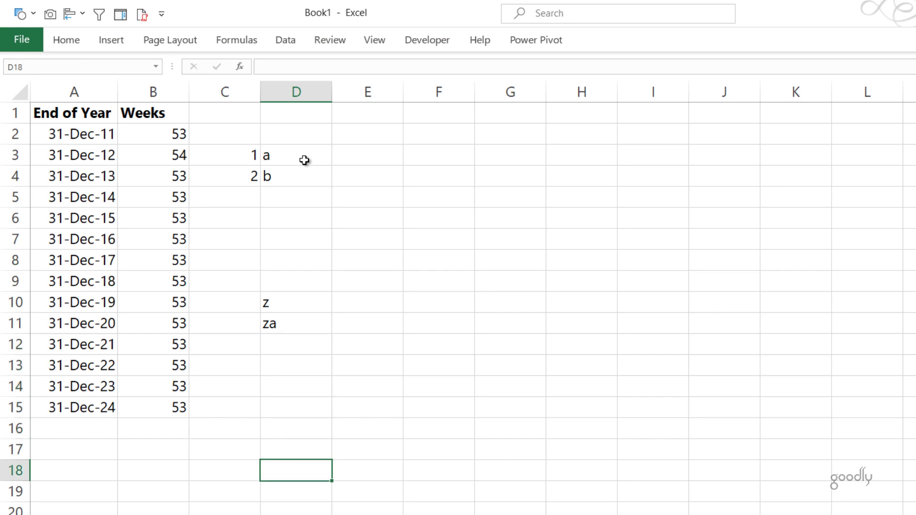
text(zz)
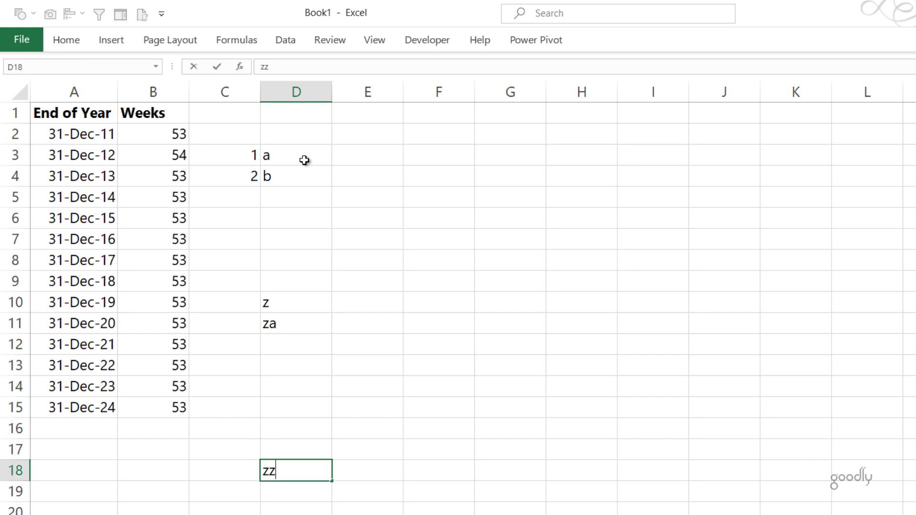
key(Return)
text(zz)
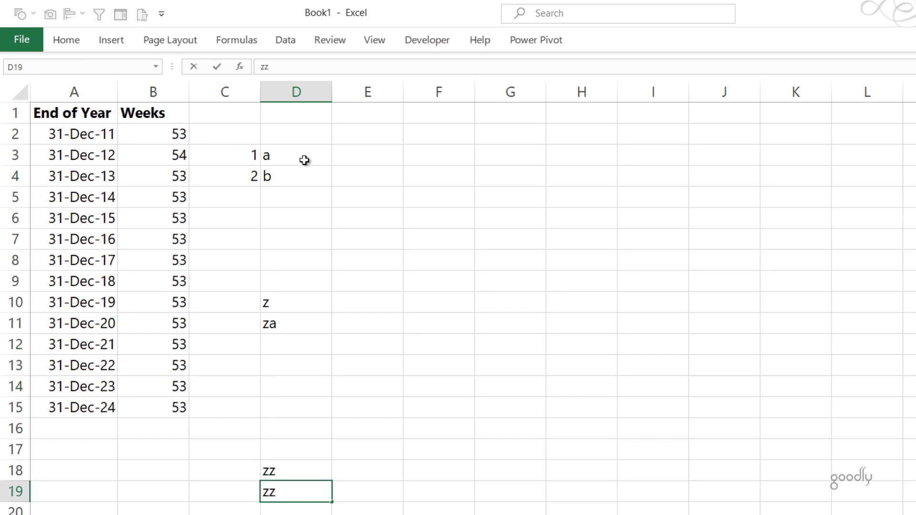
text(a)
key(Return)
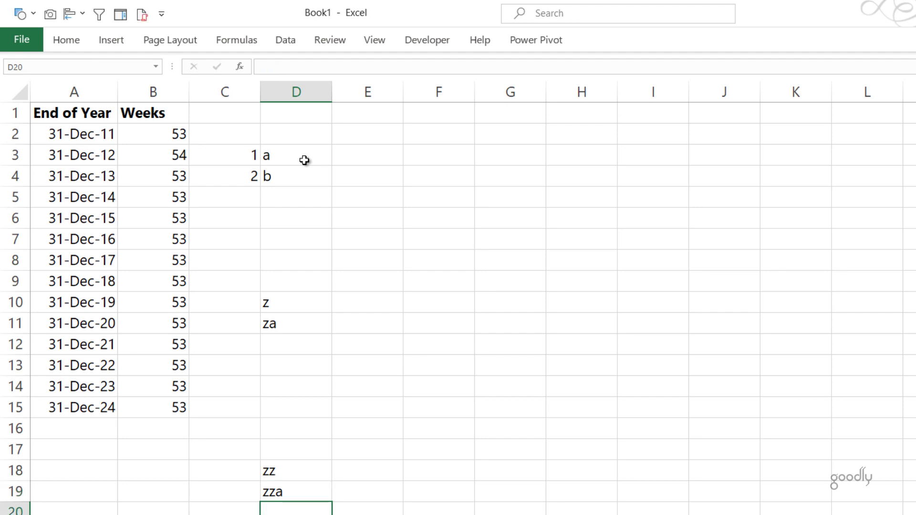
- Delete the sample numbers and letter codes from columns C and D
key(Up)
key(shift+Up)
key(shift+Up)
key(shift+Up)
key(shift+Up)
key(shift+Up)
key(shift+Up)
key(shift+Up)
key(shift+Up)
key(shift+Up)
key(shift+Up)
key(shift+Up)
key(shift+Up)
key(shift+Up)
key(shift+Up)
key(shift+Up)
key(shift+Up)
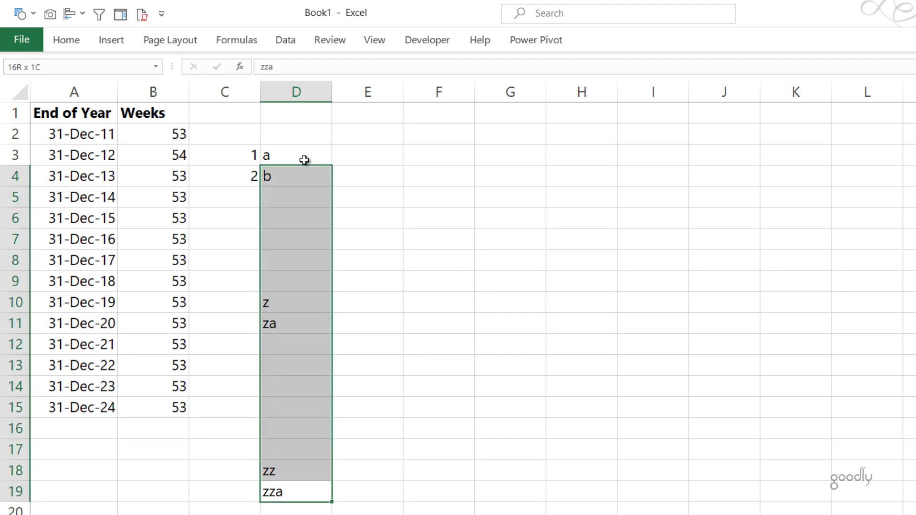
key(shift+Left)
key(Delete)
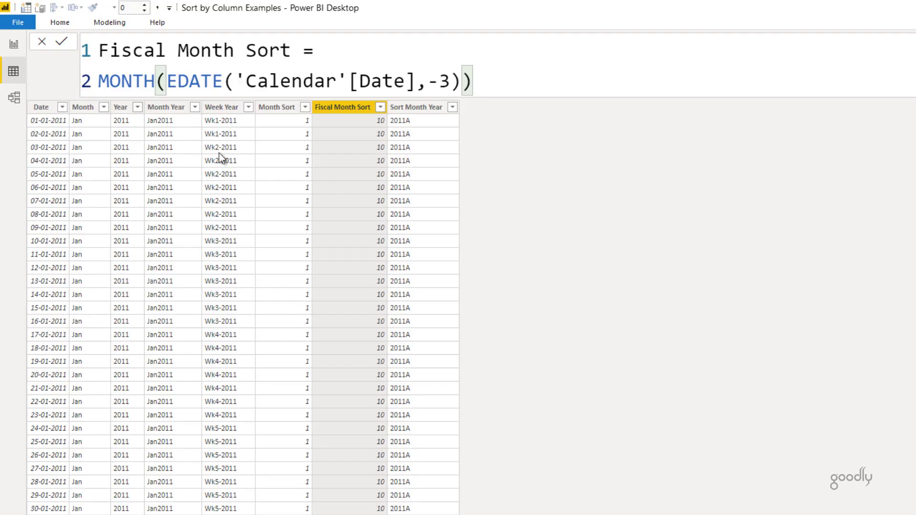
- In Power BI, create column WeekSort: year & SWITCH on WEEKNUM('Calendar'[Date],2), using UNICHAR +64 up to 26, "Z" & +38 up to 52, else "ZZ" & +12
right_click(379, 167)
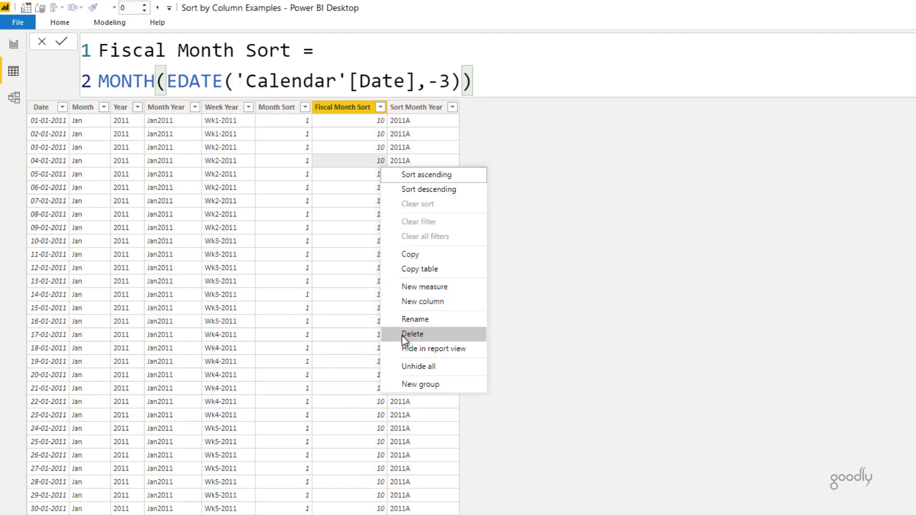
click(424, 303)
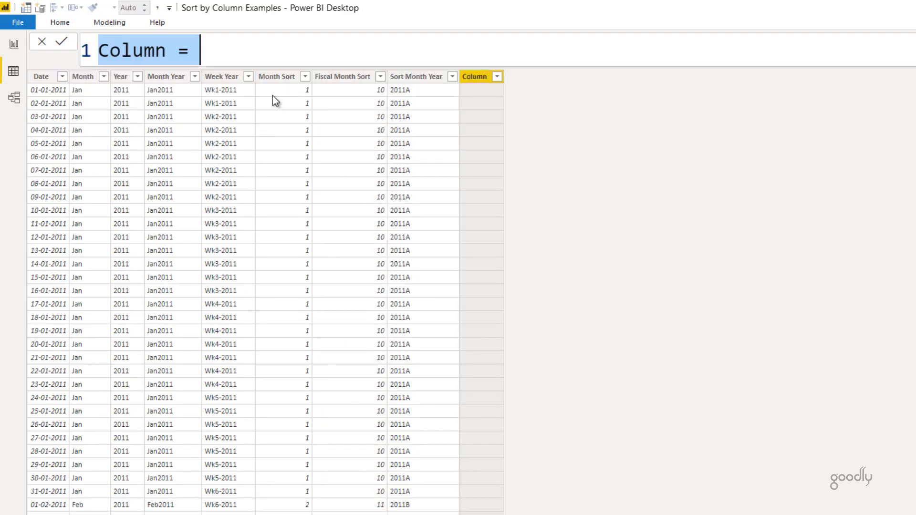
click(201, 53)
key(ctrl+a)
text(WeekSort = VAR weeknum = WEEKNUM( 'Calendar'[Date],2) RETURN 'Calendar'[Year] & SWITCH(     TRUE(),     weeknum <= 26,     UNICHAR(weeknum + 64),     weeknum <= 52,     "Z" & UNICHAR(weeknum + 38),     "ZZ" & UNICHAR(weeknum + 12) ))
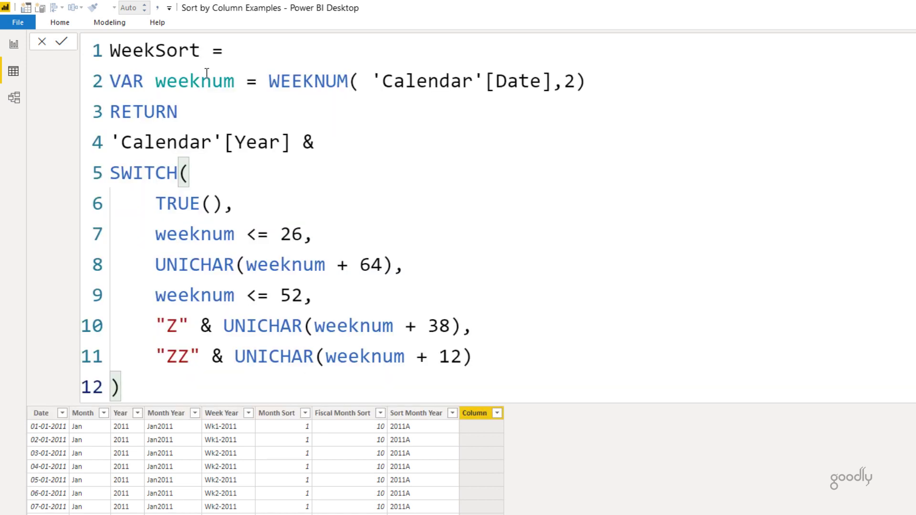
- Examine the WeekSort formula's weeknum variable, SWITCH conditions and the offsets added to weeknum inside each UNICHAR call
drag(155, 85, 234, 85)
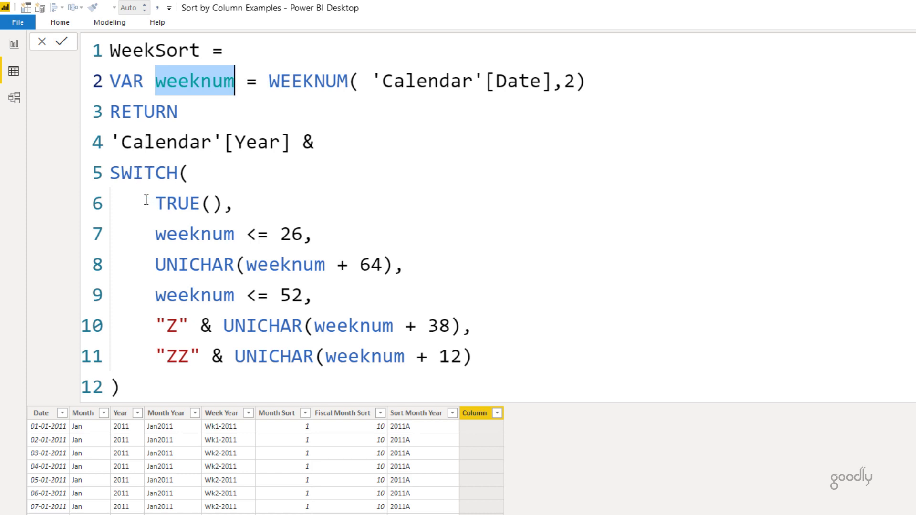
drag(166, 203, 225, 205)
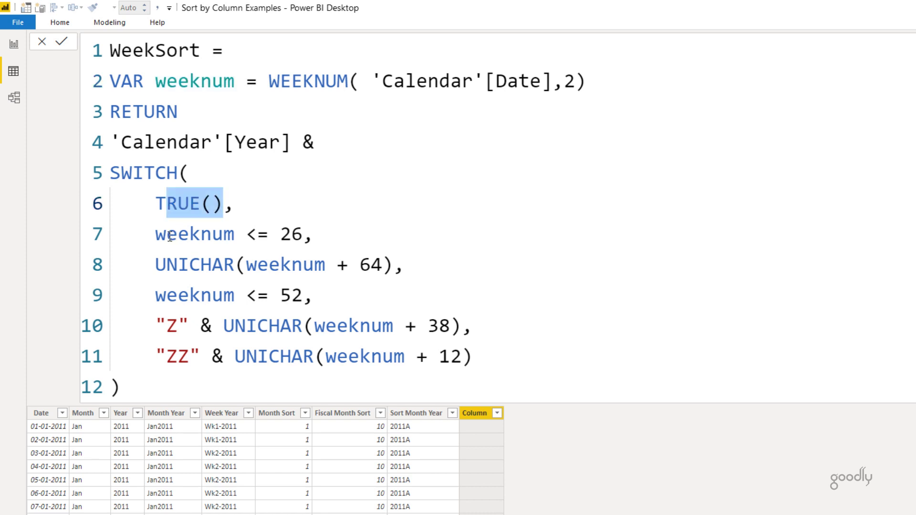
drag(166, 234, 223, 239)
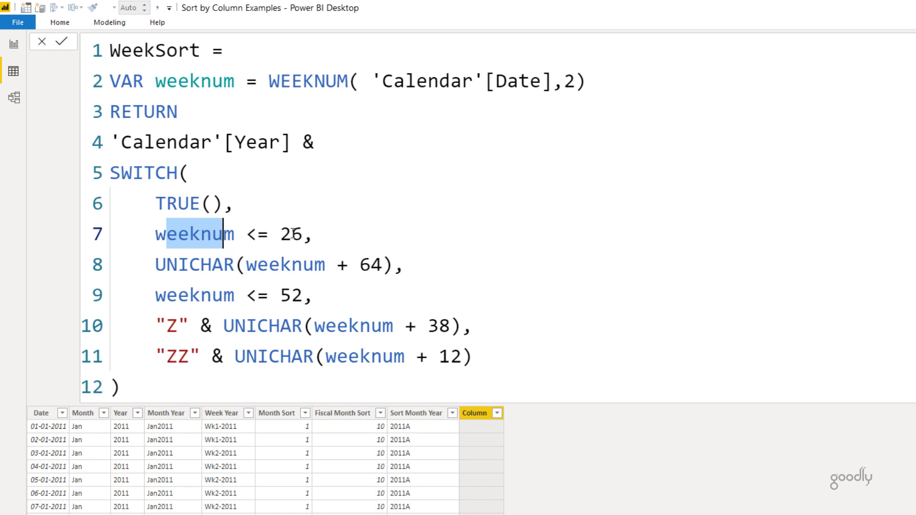
drag(246, 264, 329, 264)
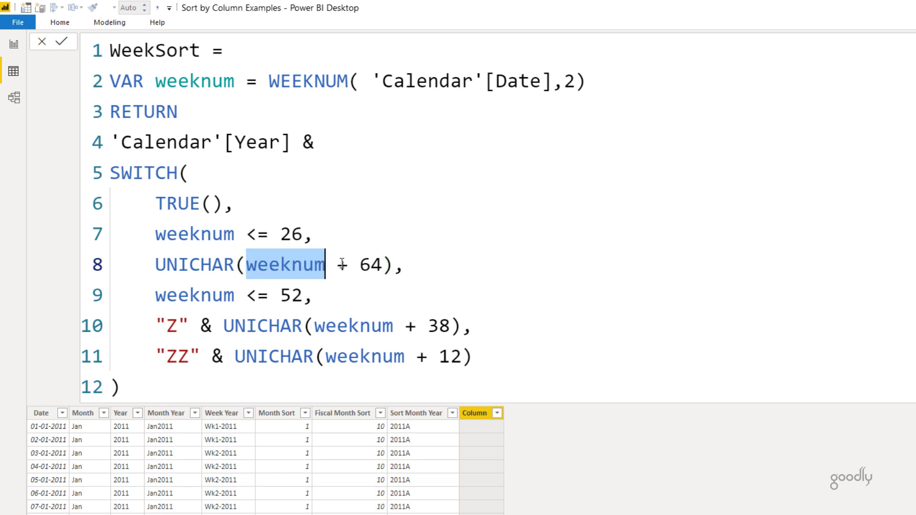
drag(366, 266, 384, 264)
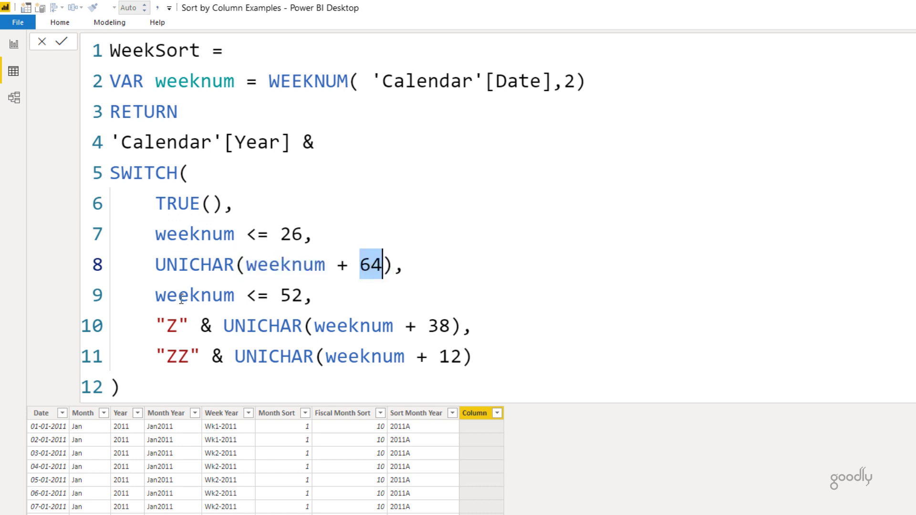
drag(180, 294, 290, 302)
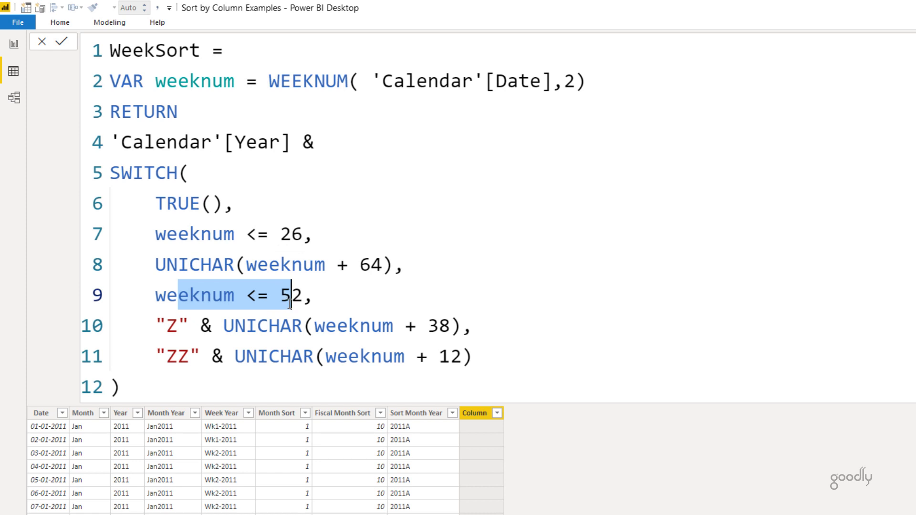
drag(164, 325, 177, 326)
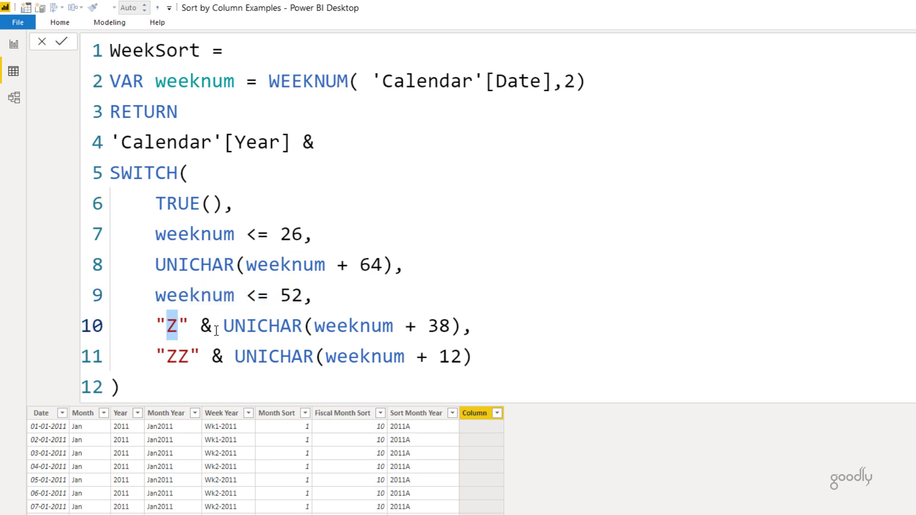
double_click(450, 326)
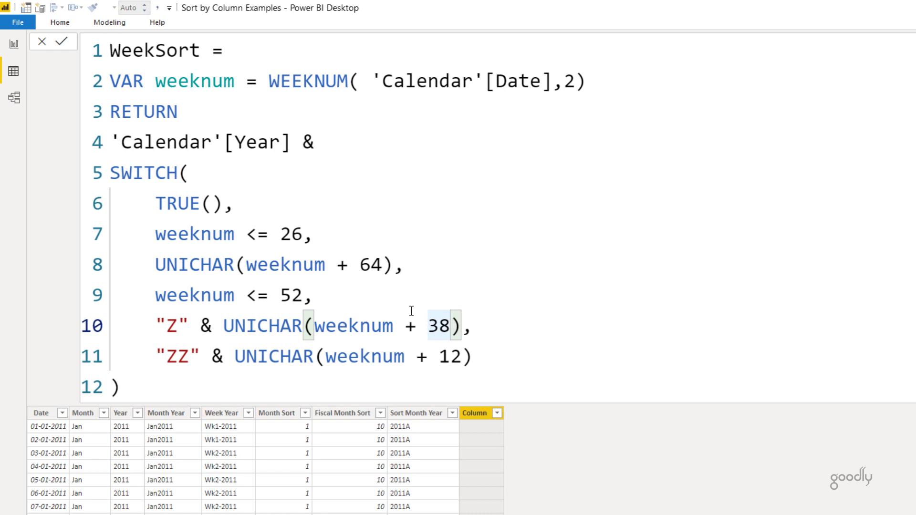
click(428, 326)
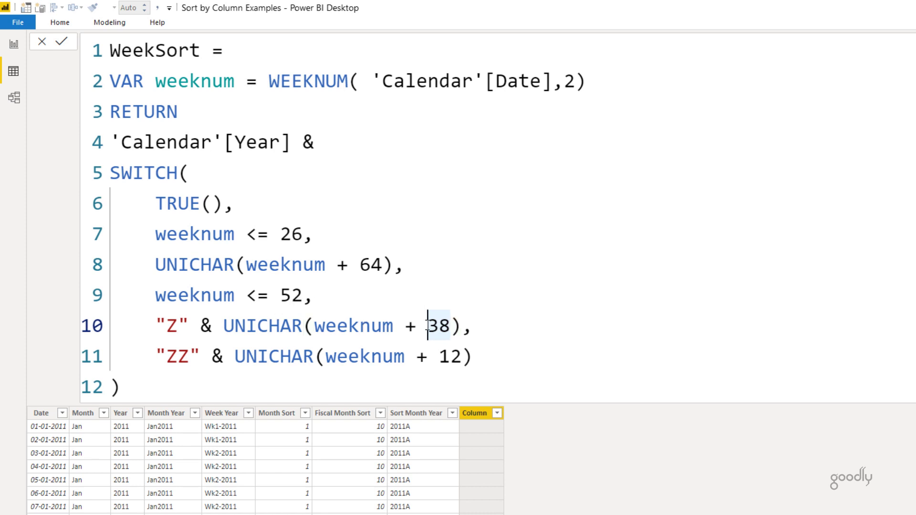
double_click(428, 325)
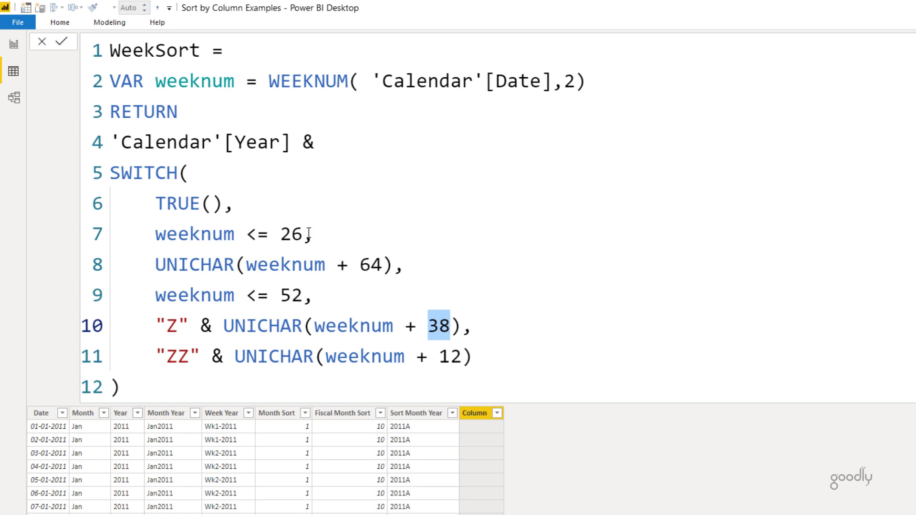
click(426, 326)
drag(427, 326, 449, 326)
drag(462, 356, 440, 357)
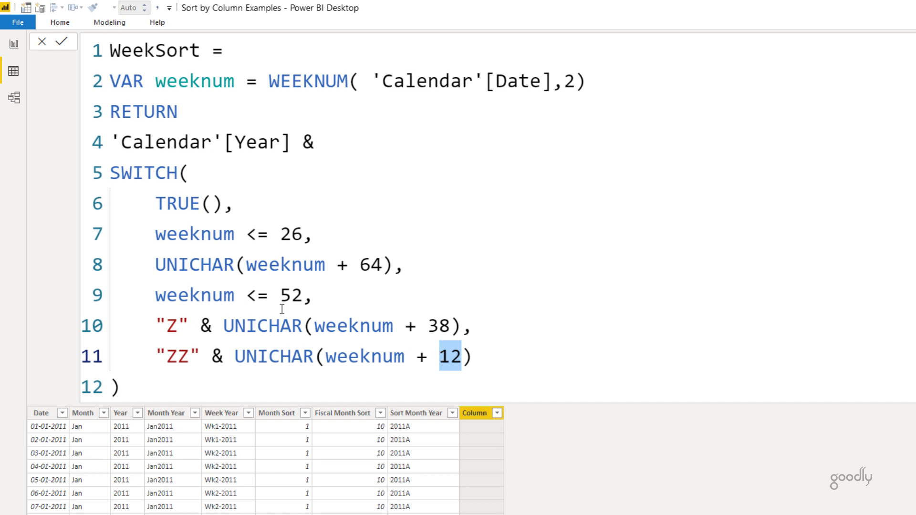
click(438, 326)
click(448, 362)
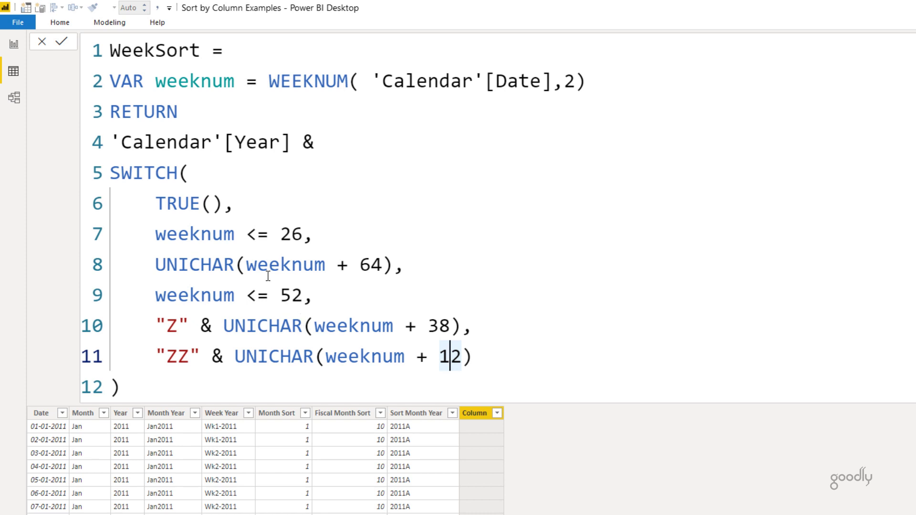
- Examine the "Z" and "ZZ" prefixes in the WeekSort formula and the 'Calendar'[Year] part they are joined to
click(167, 326)
double_click(179, 325)
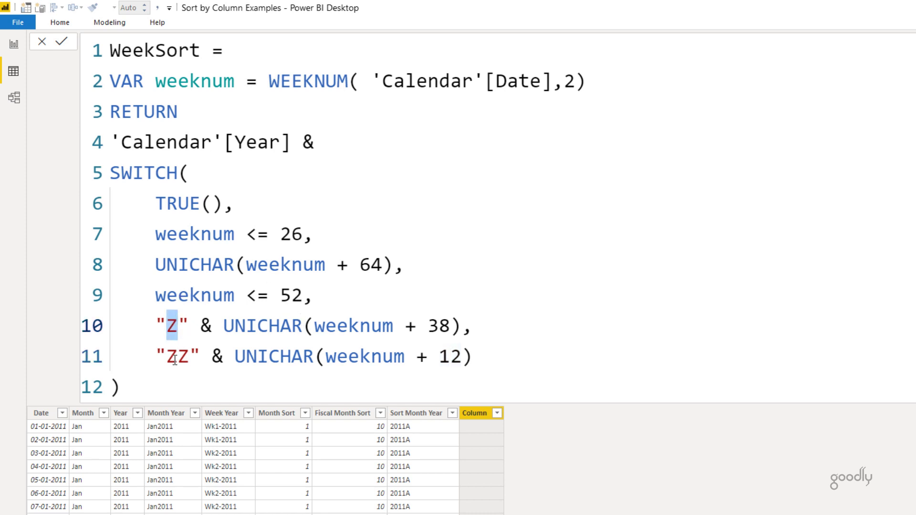
drag(168, 358, 190, 357)
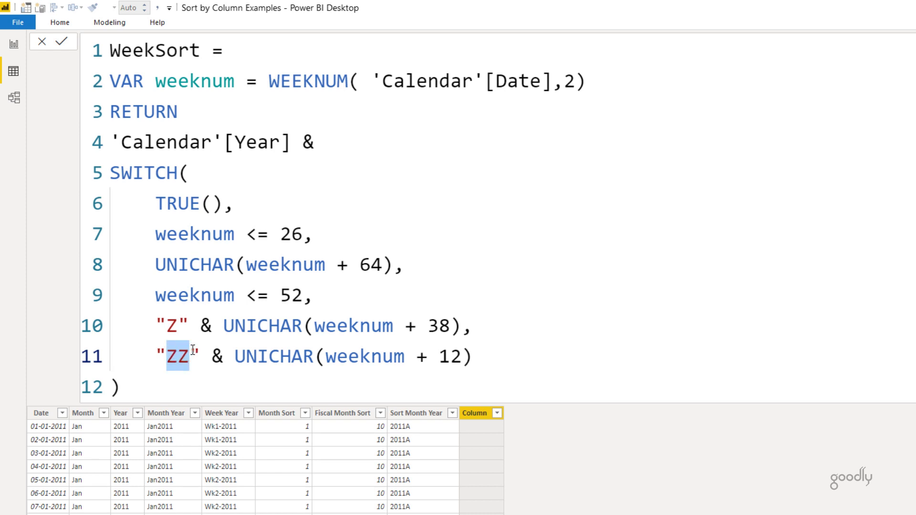
click(178, 234)
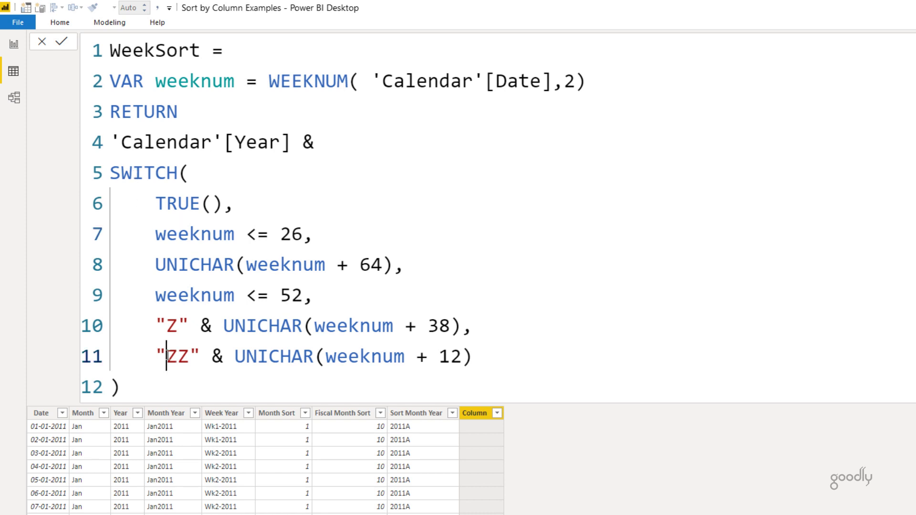
drag(166, 356, 180, 357)
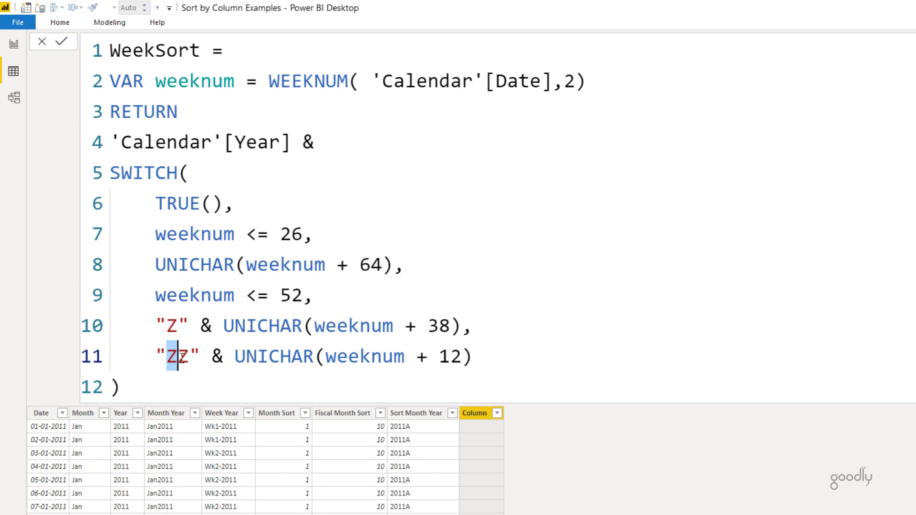
click(198, 359)
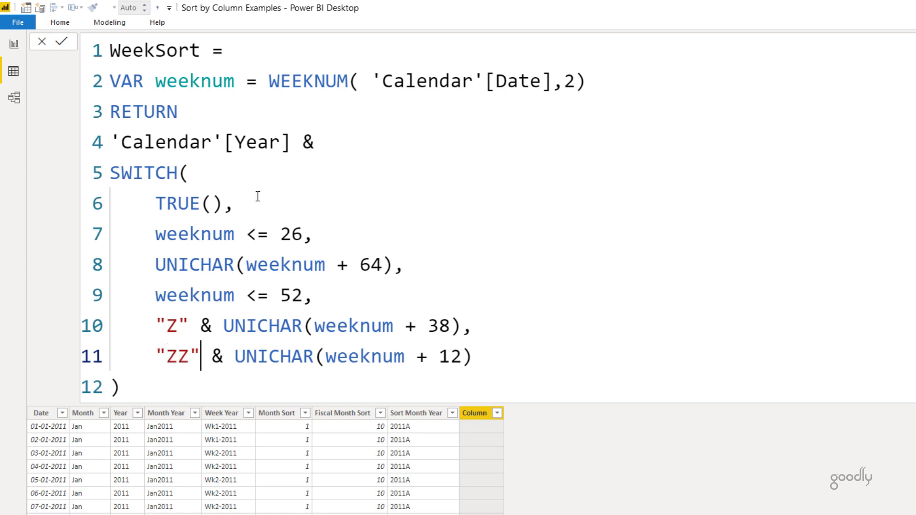
drag(291, 141, 89, 146)
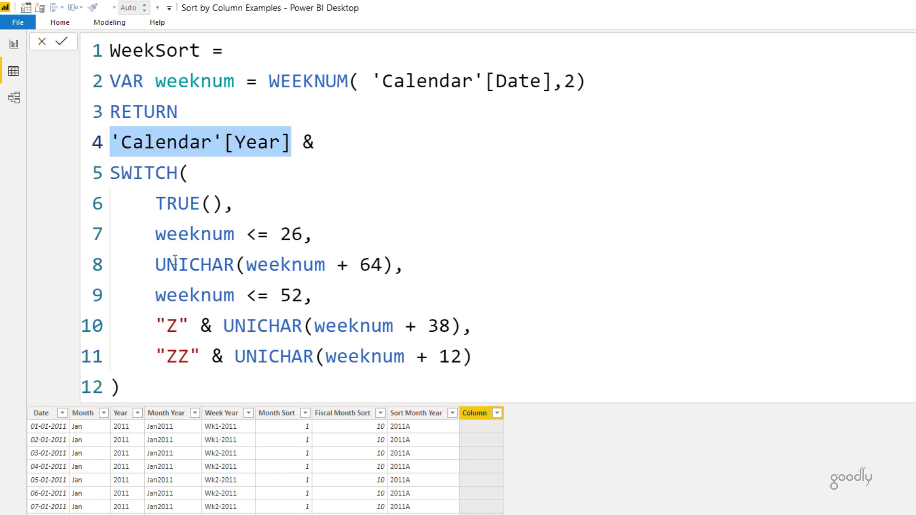
- Commit the WeekSort formula to the Calendar table and select the WeekSort column
click(415, 320)
key(Return)
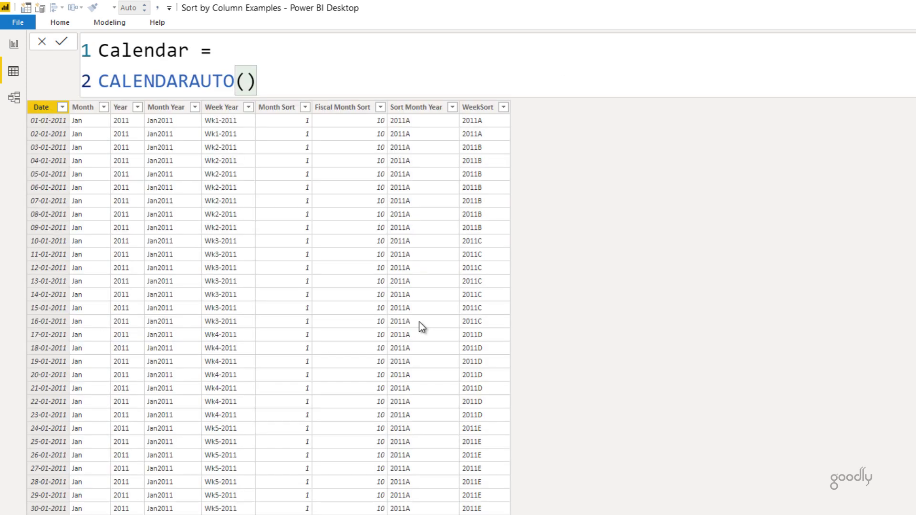
click(497, 114)
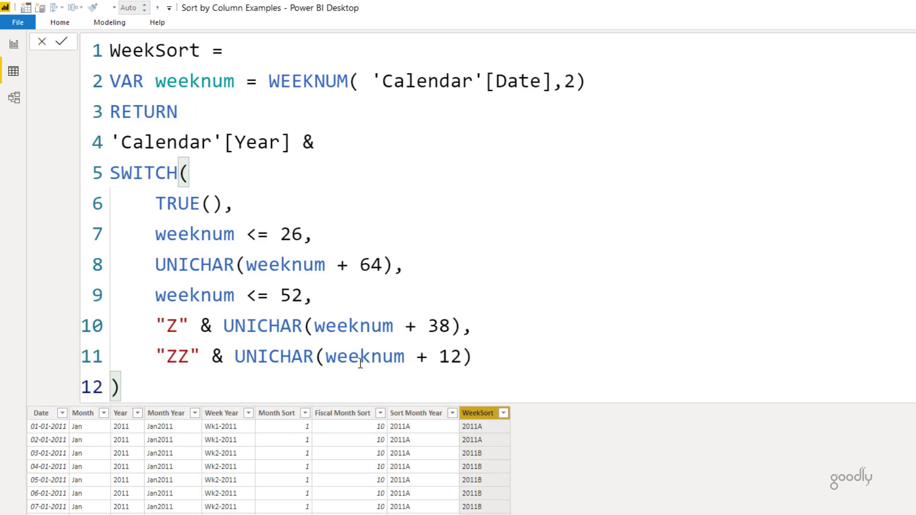
- Set the Week Year column of the Calendar table to sort by the WeekSort column
click(225, 414)
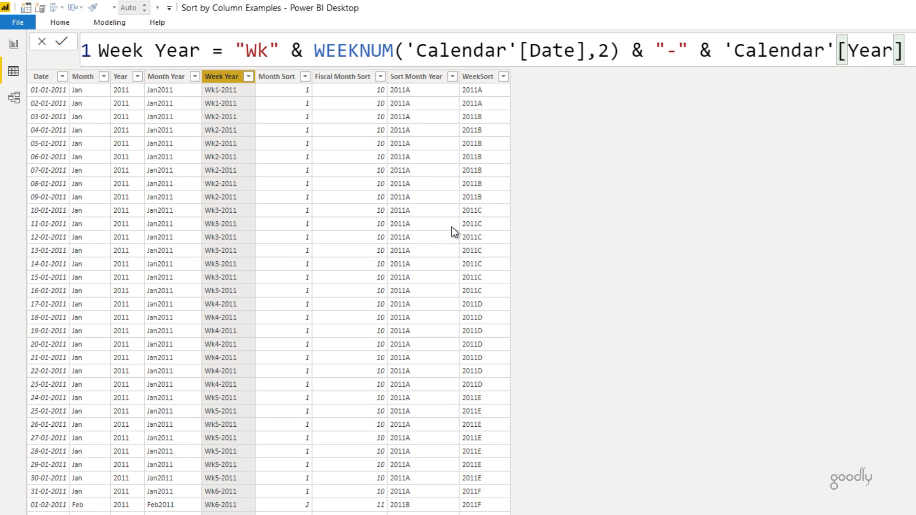
click(116, 22)
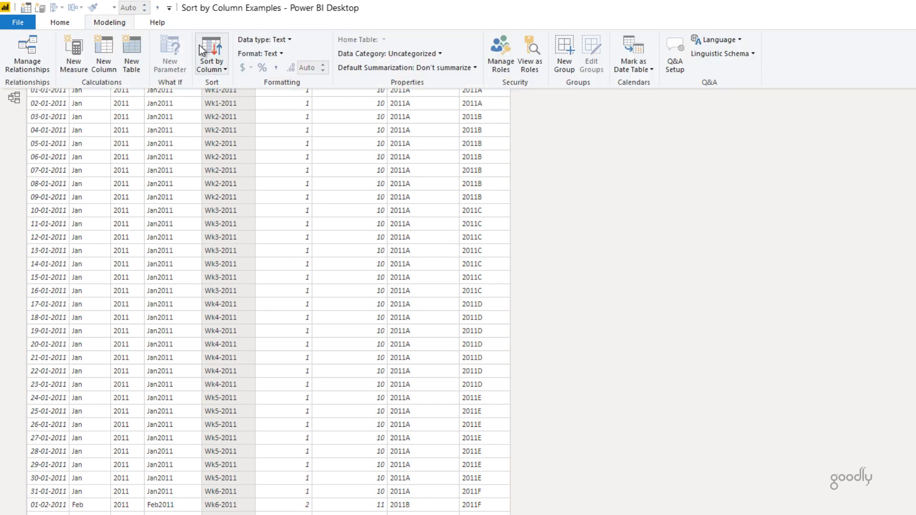
click(208, 58)
click(230, 206)
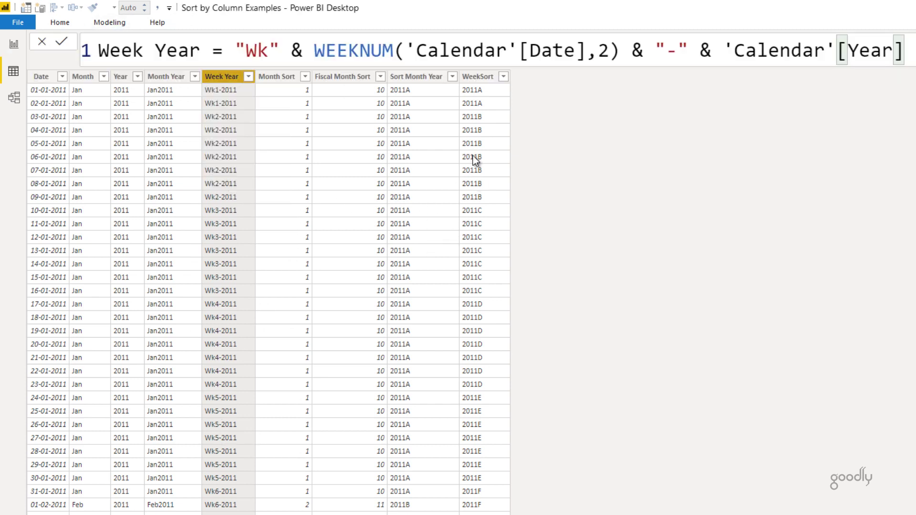
- Check the order of the Week Year rows in the report's Total Sales matrix across 2011 and 2012
click(14, 42)
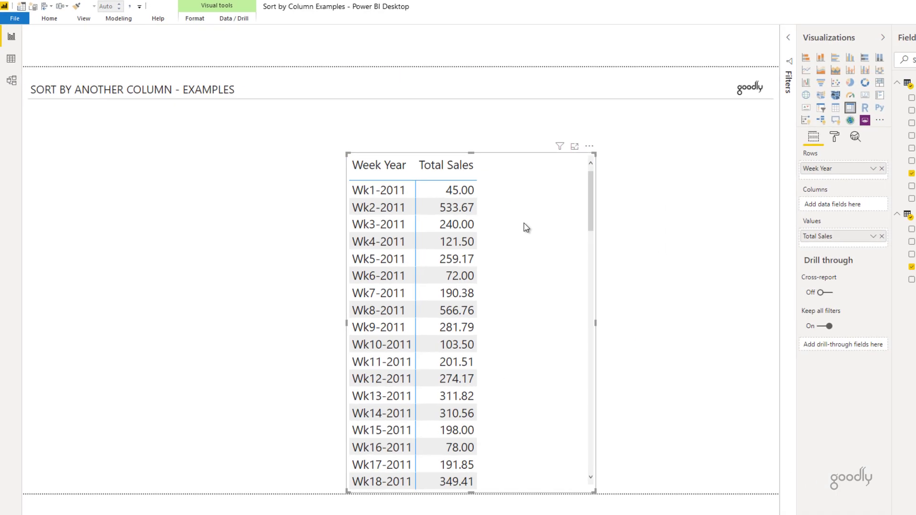
scroll(530, 282, down, 1)
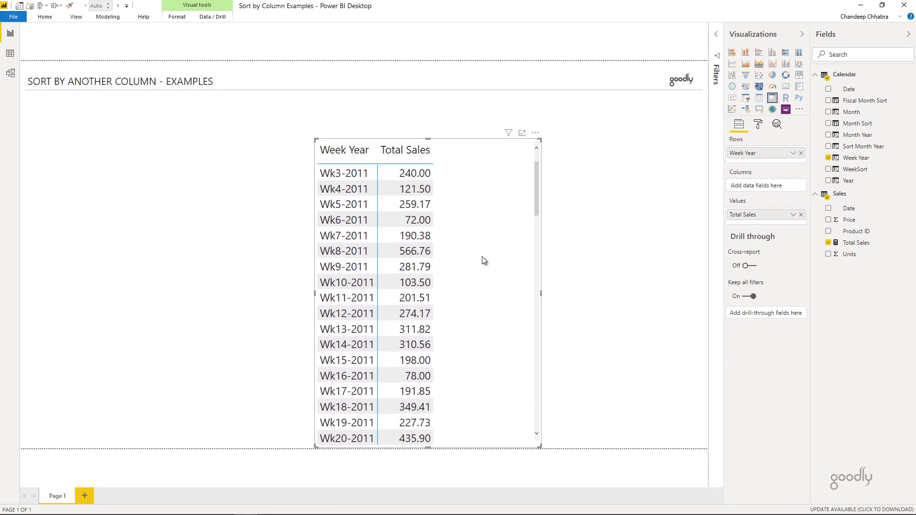
scroll(529, 281, up, 1)
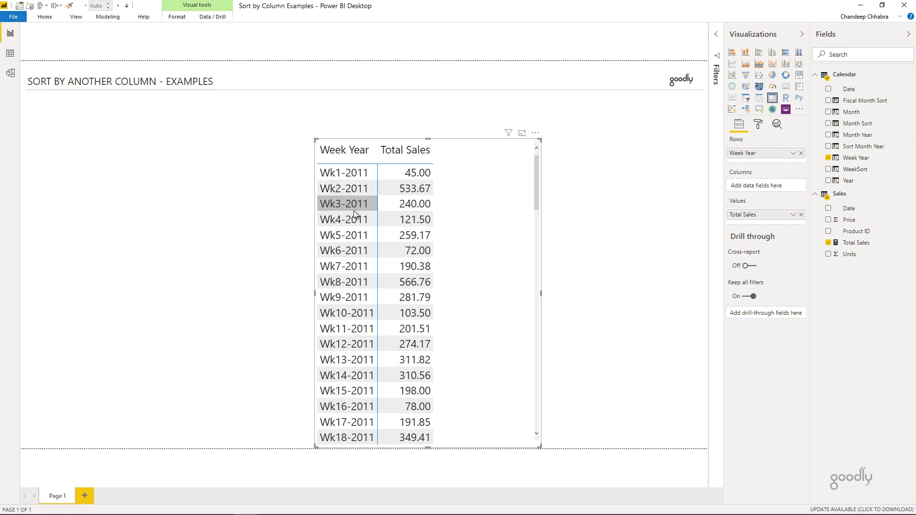
scroll(350, 249, down, 2)
scroll(349, 246, down, 14)
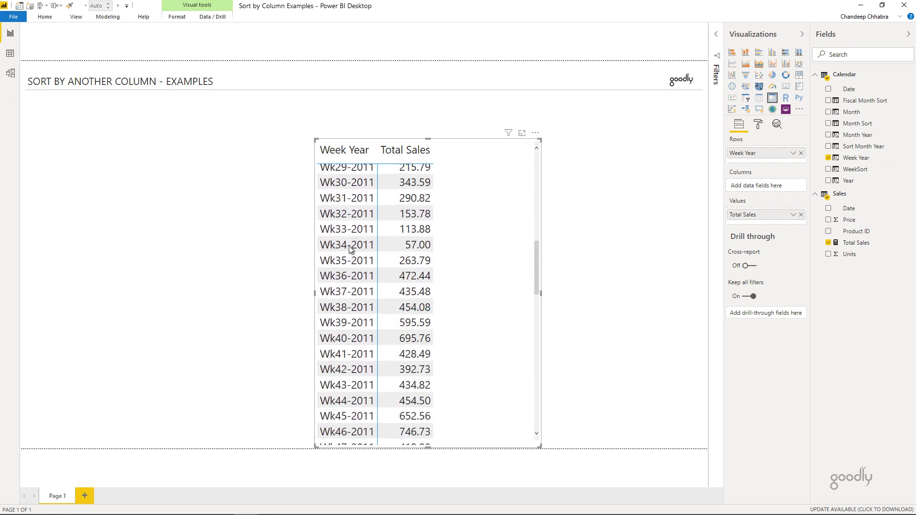
scroll(348, 245, down, 1)
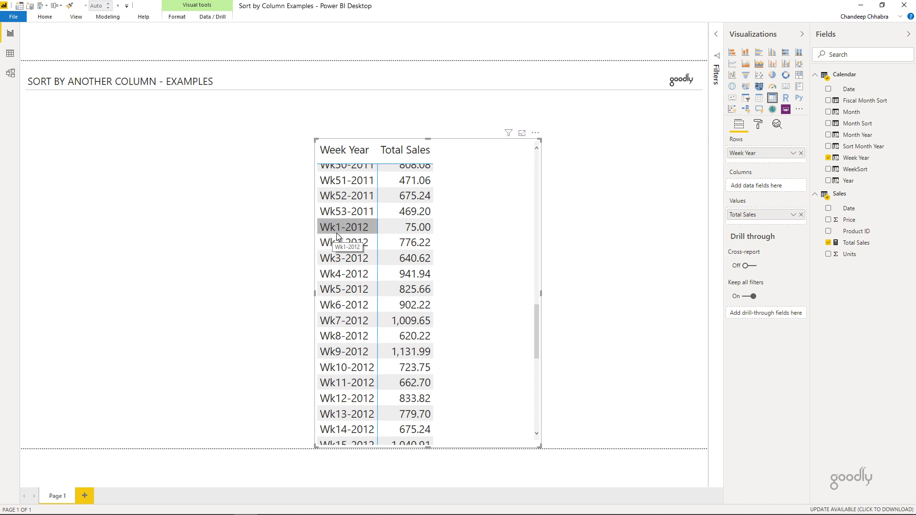
scroll(351, 287, down, 6)
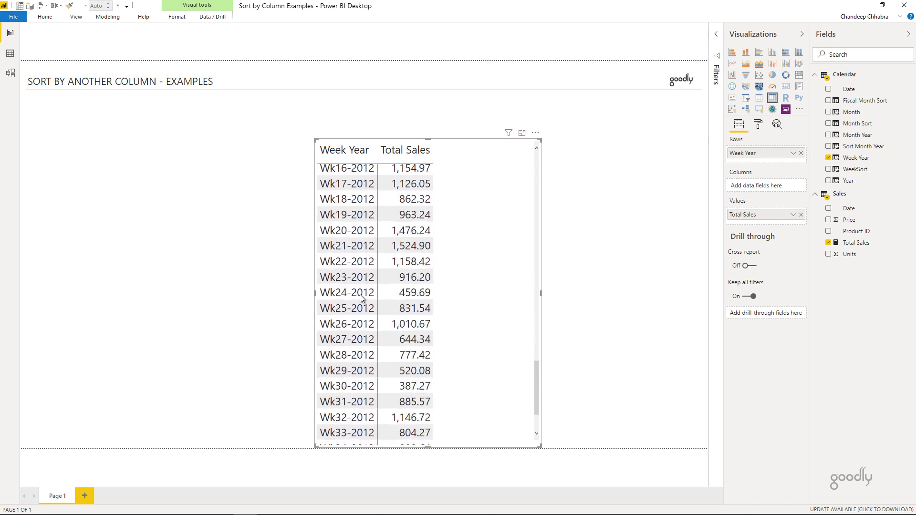
scroll(361, 298, down, 2)
click(214, 272)
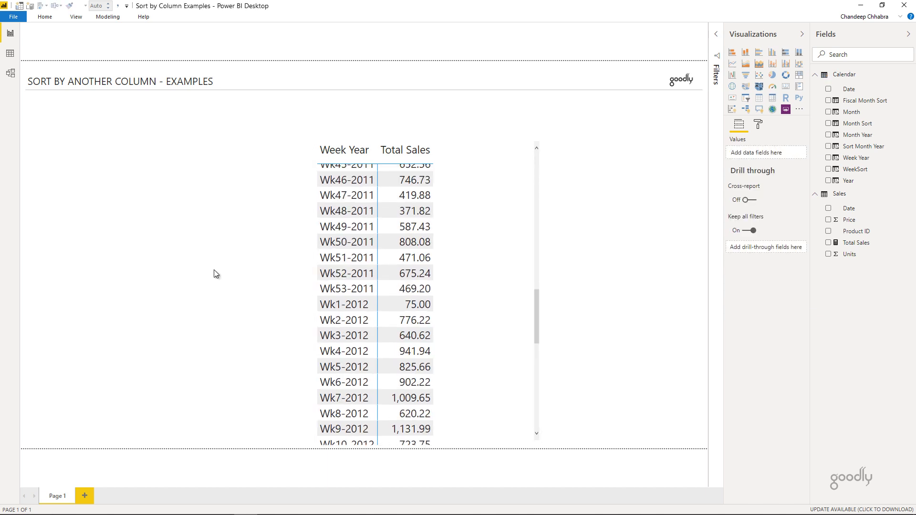